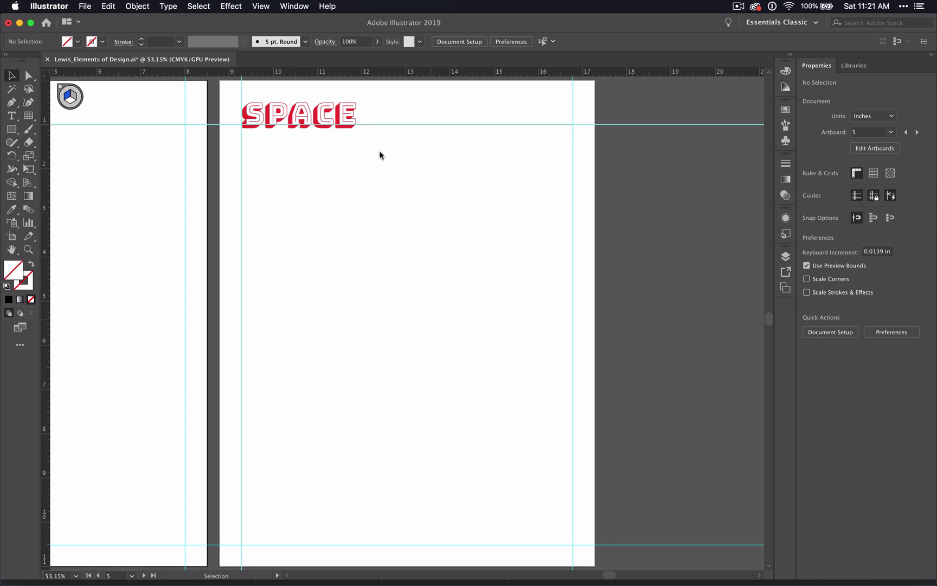
- Select the Rectangular Grid Tool, draw a trial grid below SPACE, then undo it
{"action": "left_click", "coordinate": [379, 155]}
{"action": "key", "text": "F6"}
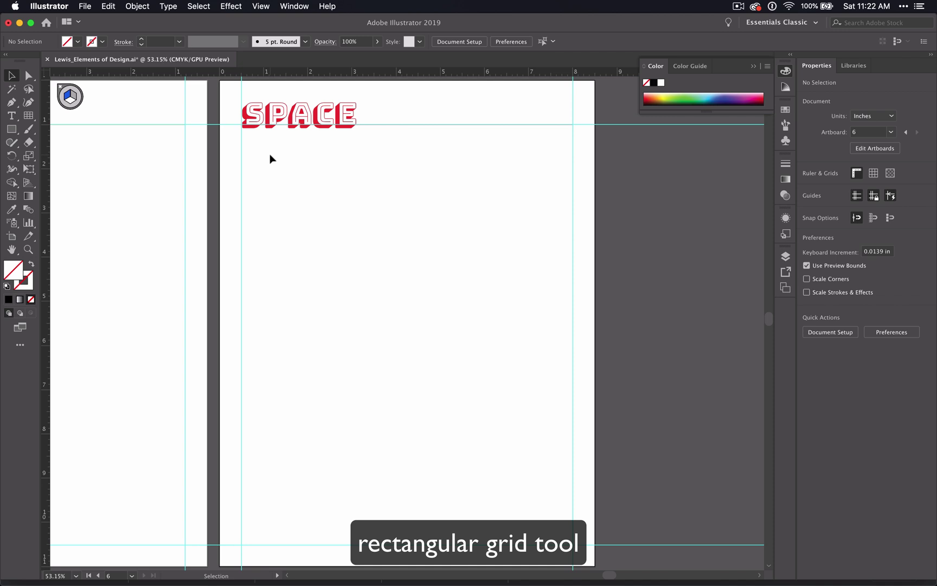
{"action": "left_click", "coordinate": [29, 116]}
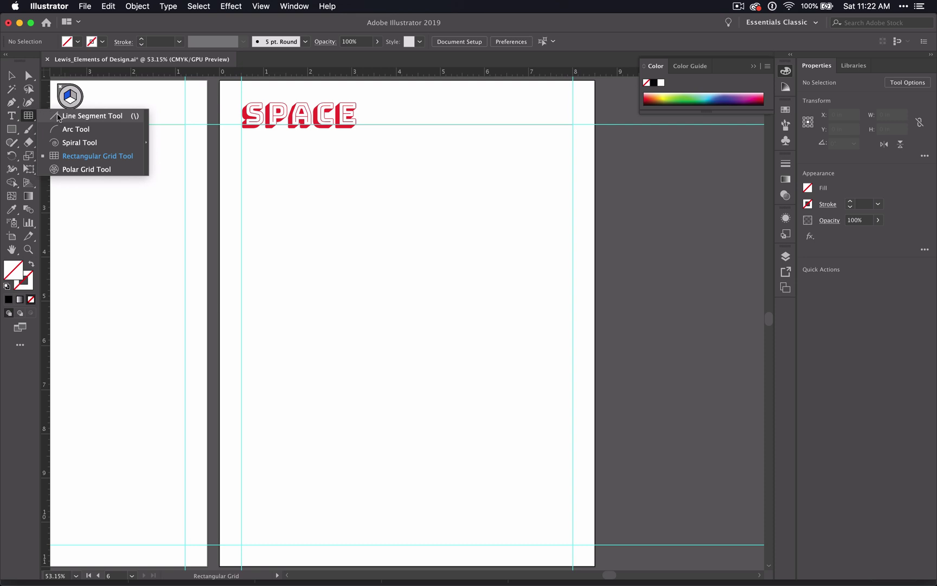
{"action": "left_click", "coordinate": [92, 156]}
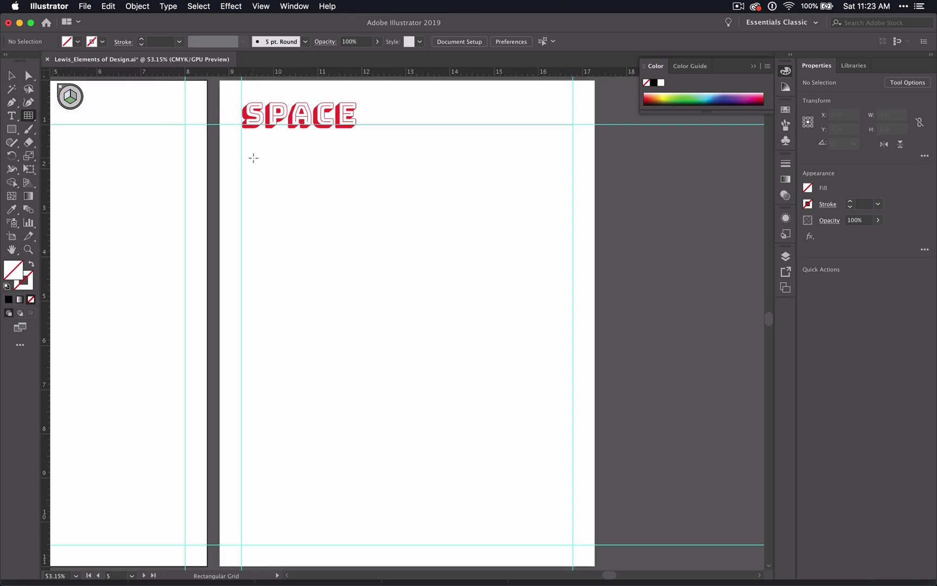
{"action": "left_click_drag", "start_coordinate": [253, 158], "coordinate": [513, 361]}
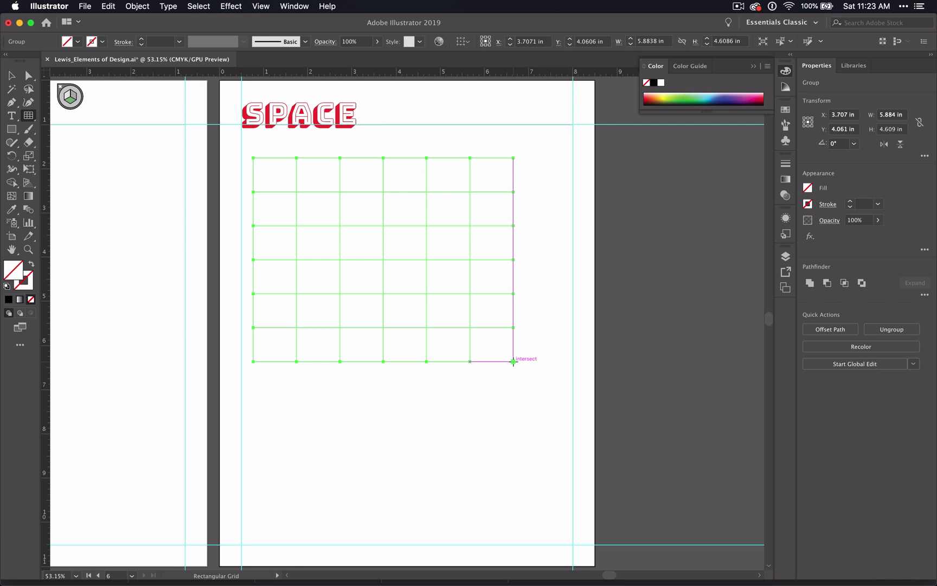
{"action": "key", "text": "super+z"}
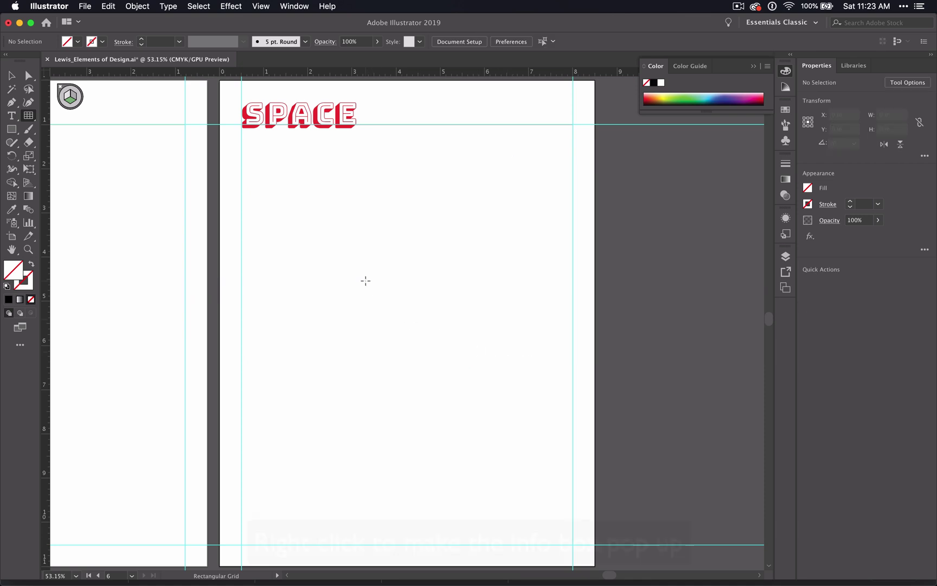
- Set the rectangular grid to 4 horizontal and 4 vertical dividers
{"action": "left_click", "coordinate": [365, 280]}
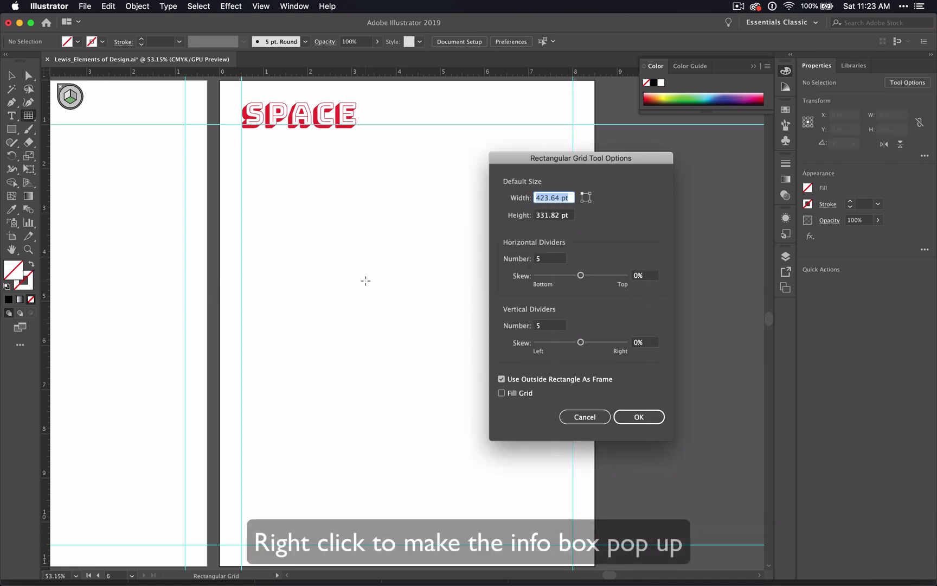
{"action": "left_click", "coordinate": [544, 259]}
{"action": "key", "text": "BackSpace"}
{"action": "type", "text": "4"}
{"action": "left_click", "coordinate": [544, 326]}
{"action": "key", "text": "BackSpace"}
{"action": "type", "text": "4"}
{"action": "key", "text": "Return"}
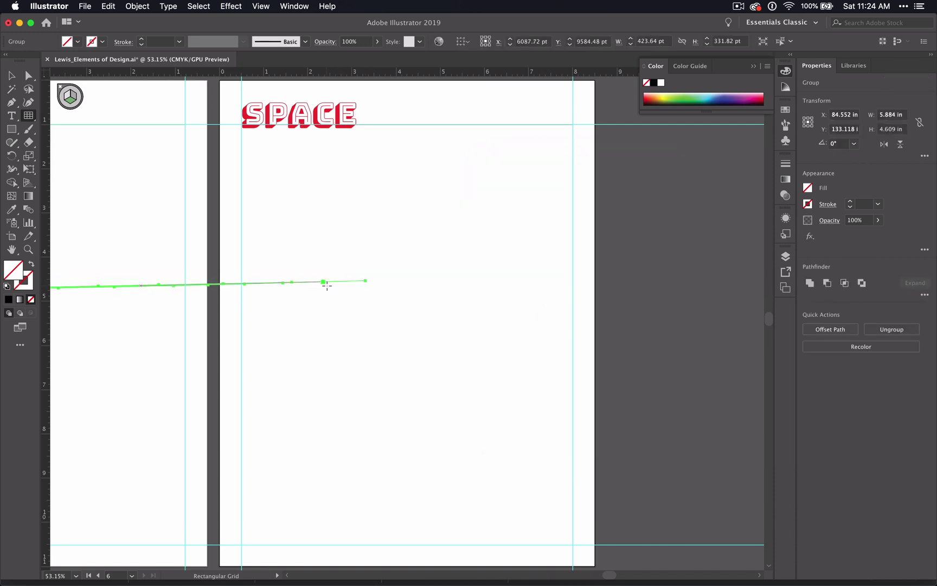
- Remove the test grid and Shift-drag a square grid between the margin guides
{"action": "key", "text": "super+z"}
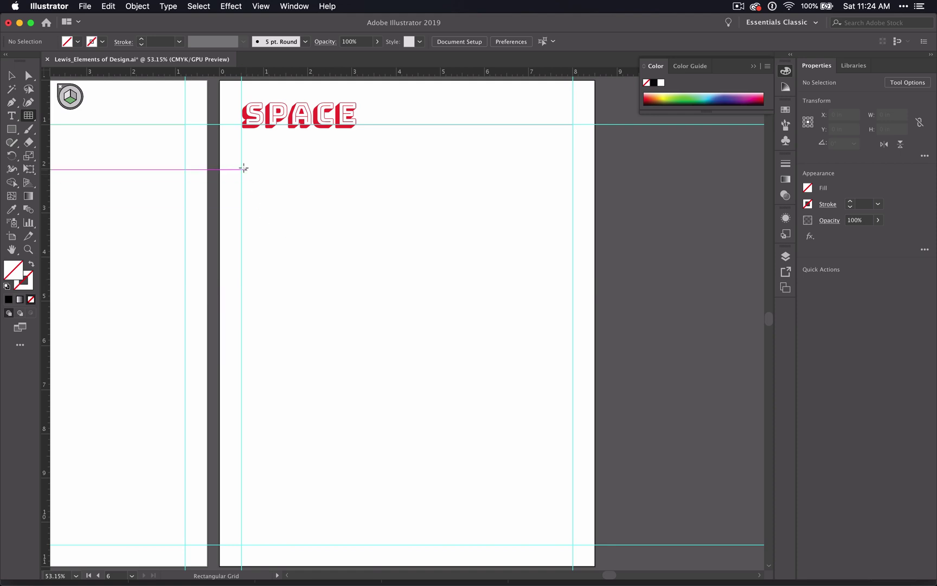
{"action": "left_click_drag", "start_coordinate": [241, 161], "coordinate": [571, 442]}
{"action": "key", "text": "shift"}
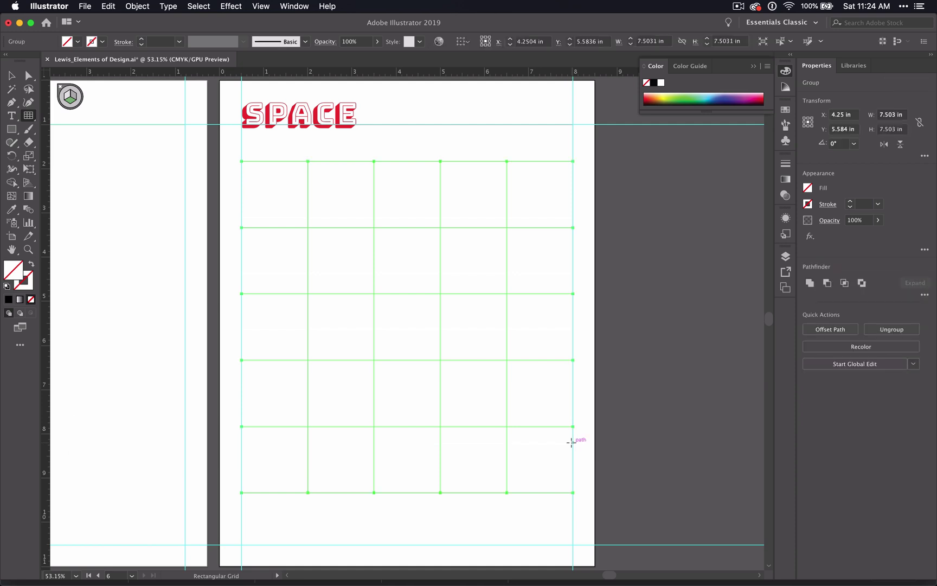
- Convert the selected grid into guides with View > Guides > Make Guides
{"action": "left_click", "coordinate": [261, 6]}
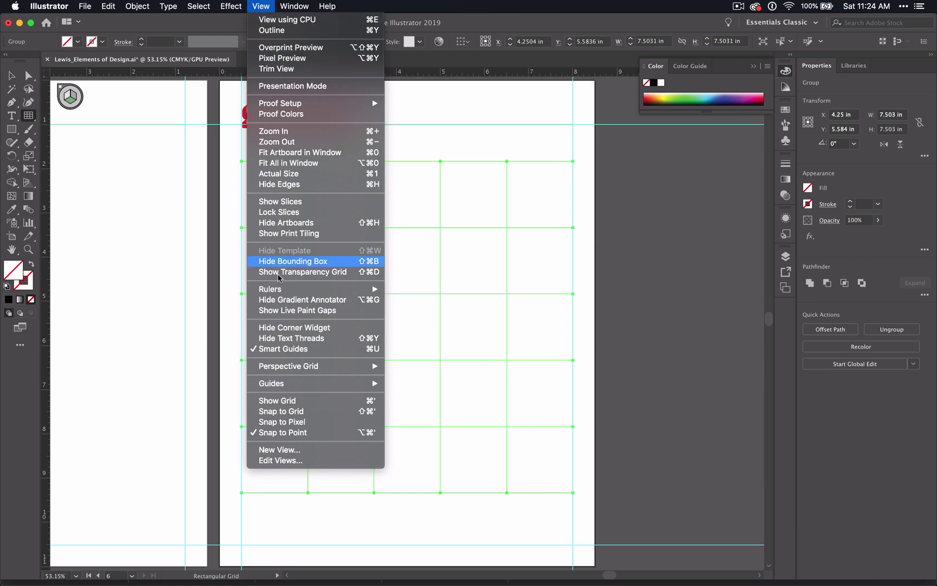
{"action": "mouse_move", "coordinate": [298, 386]}
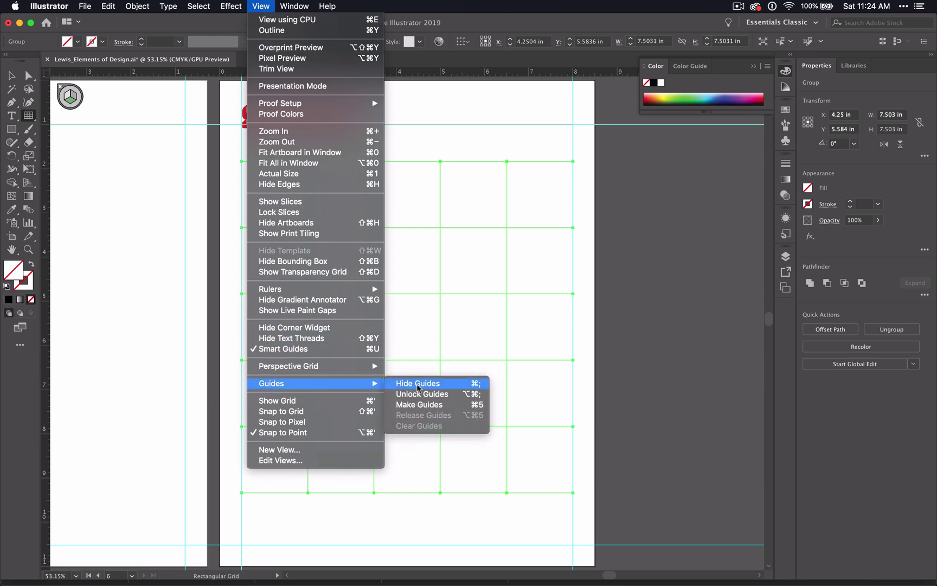
{"action": "left_click", "coordinate": [429, 405]}
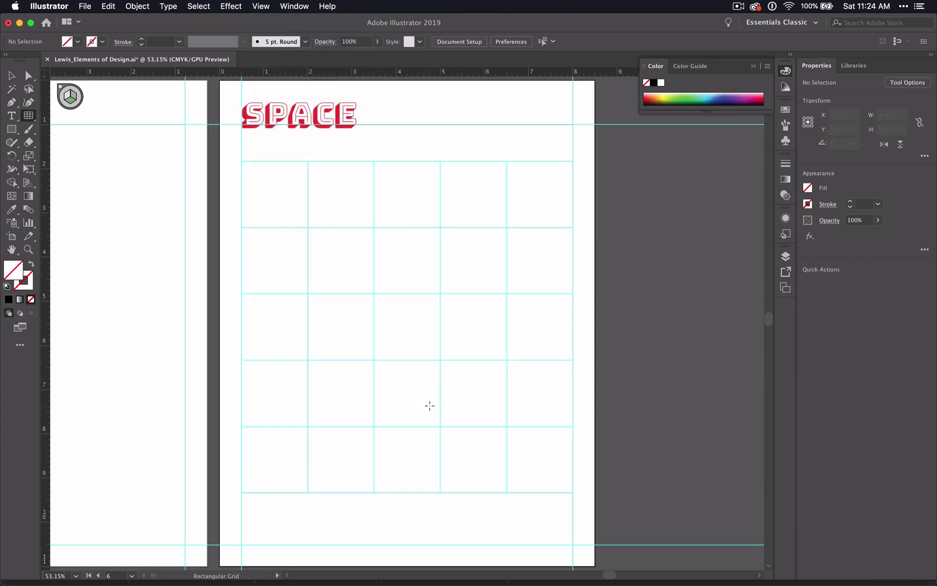
{"action": "left_click", "coordinate": [13, 135]}
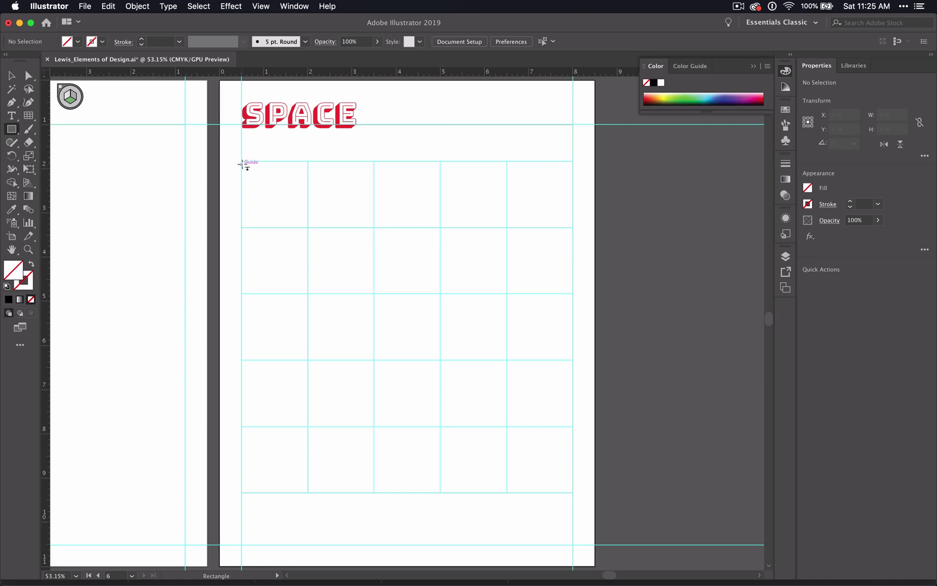
- Draw a white, black-outlined square in the top-left cell and Alt-drag copies into a 3x3 checkerboard
{"action": "left_click_drag", "start_coordinate": [242, 161], "coordinate": [310, 226]}
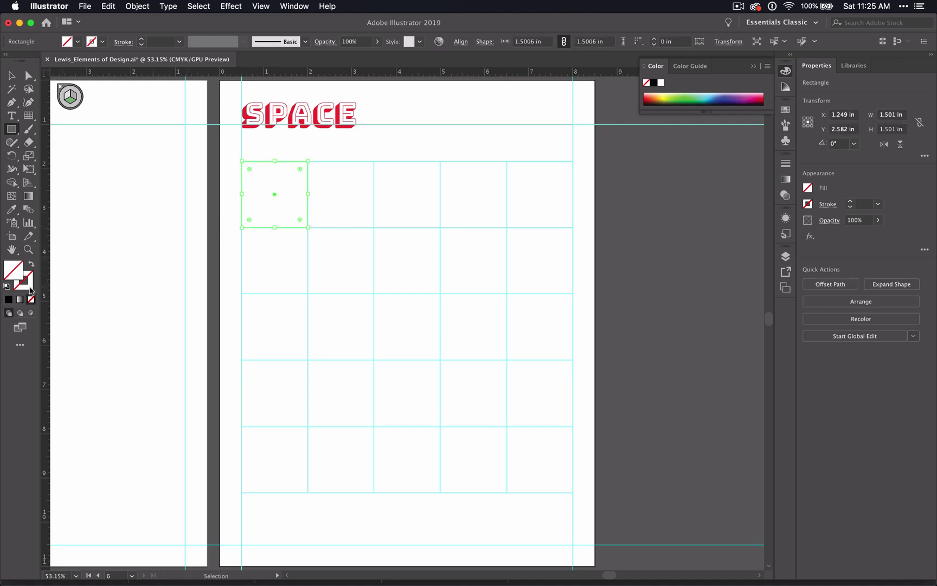
{"action": "left_click", "coordinate": [8, 290]}
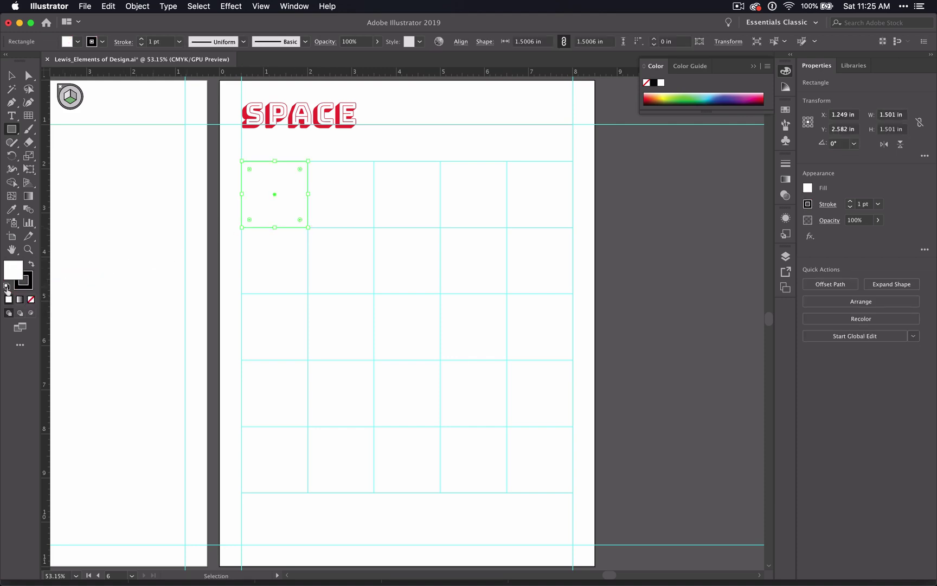
{"action": "left_click", "coordinate": [12, 76]}
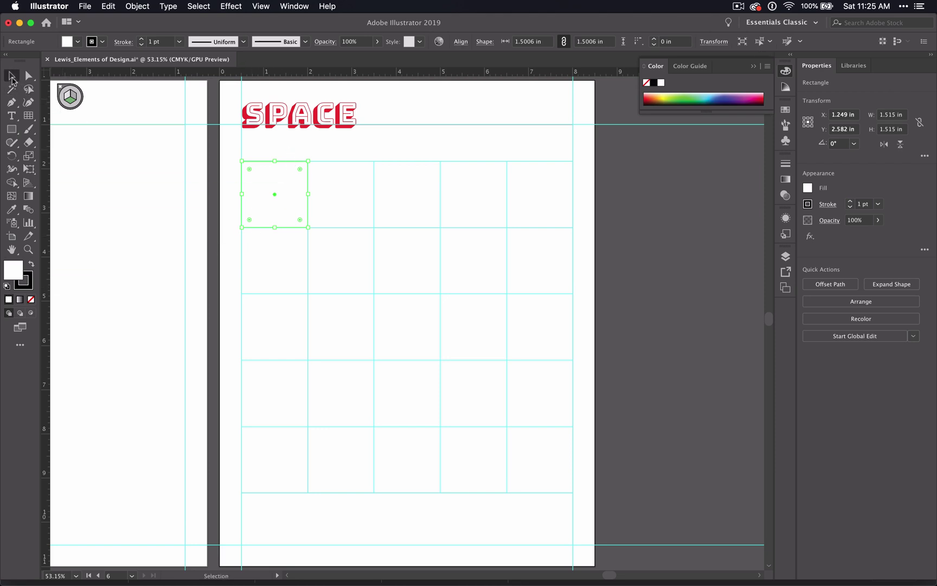
{"action": "left_click", "coordinate": [310, 154]}
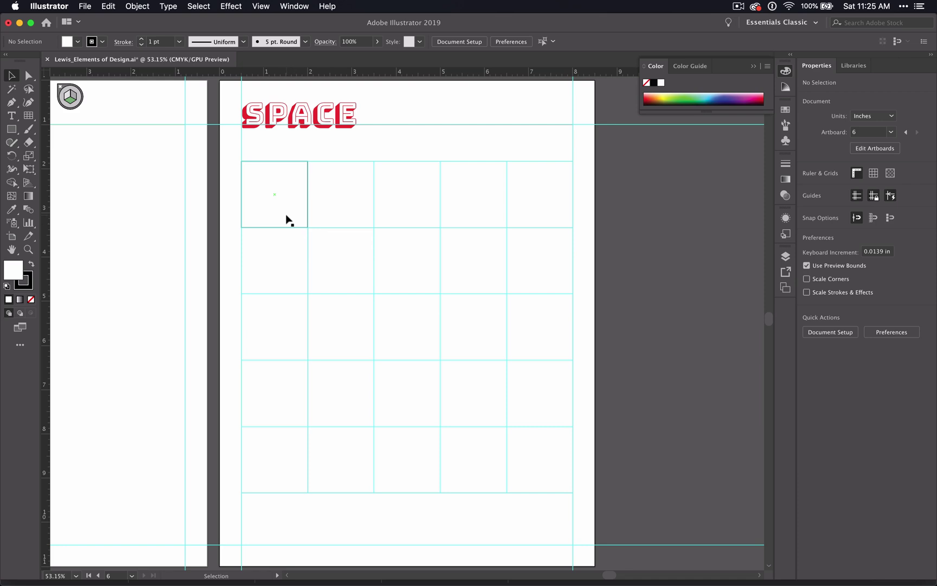
{"action": "left_click_drag", "start_coordinate": [287, 219], "coordinate": [532, 212]}
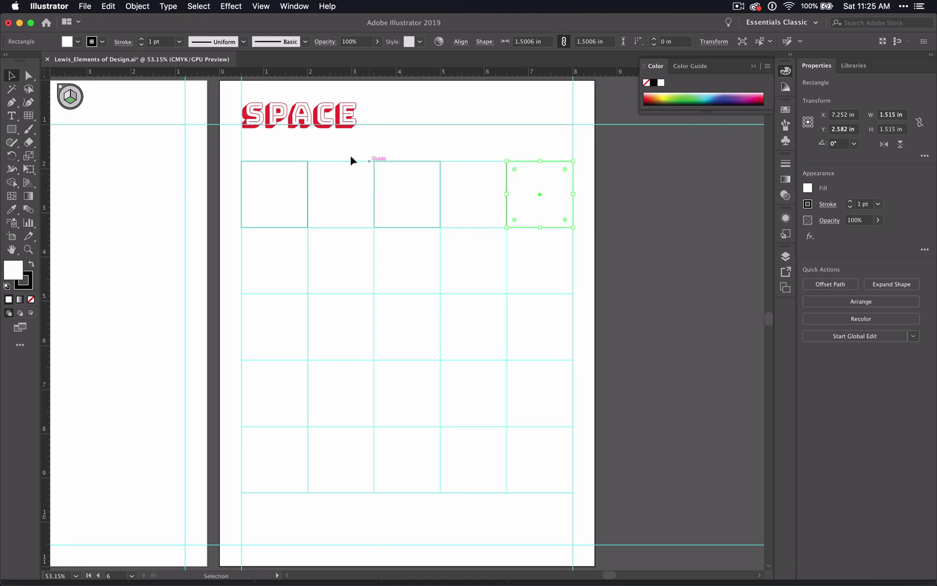
{"action": "left_click_drag", "start_coordinate": [273, 146], "coordinate": [534, 205]}
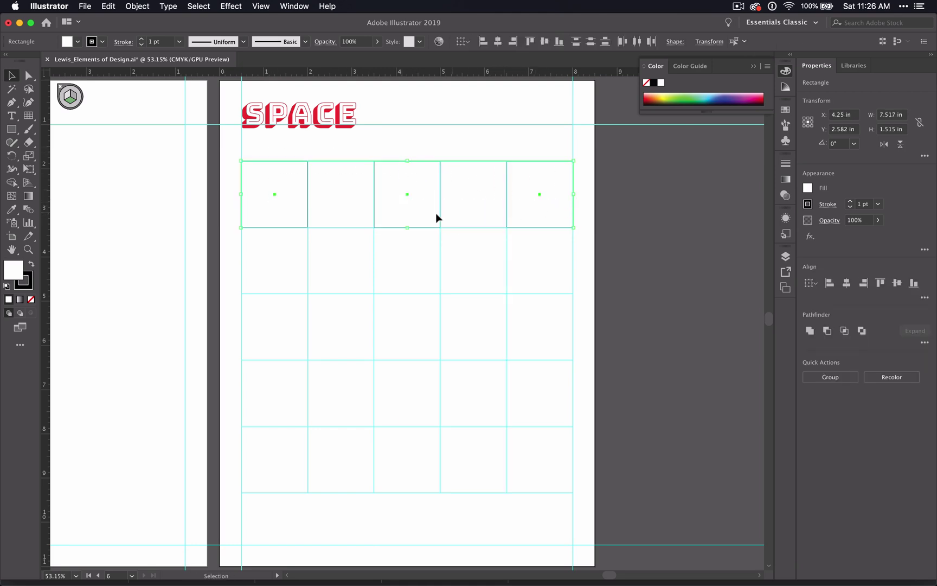
{"action": "left_click_drag", "start_coordinate": [431, 213], "coordinate": [428, 483]}
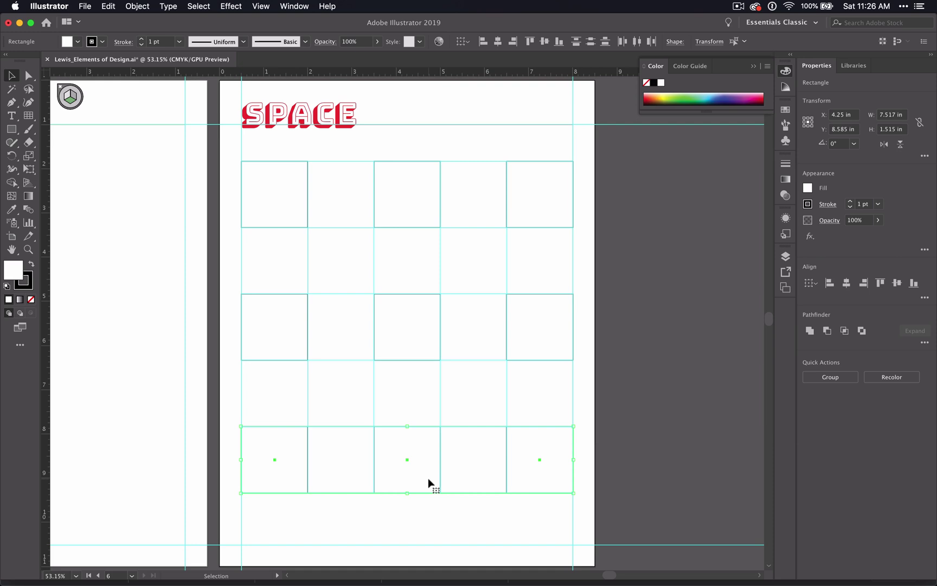
- In Chrome, replace the image search term SMOOTH with 'space' and search
{"action": "key", "text": "a"}
{"action": "key", "text": "super+Tab"}
{"action": "key", "text": "super+Tab"}
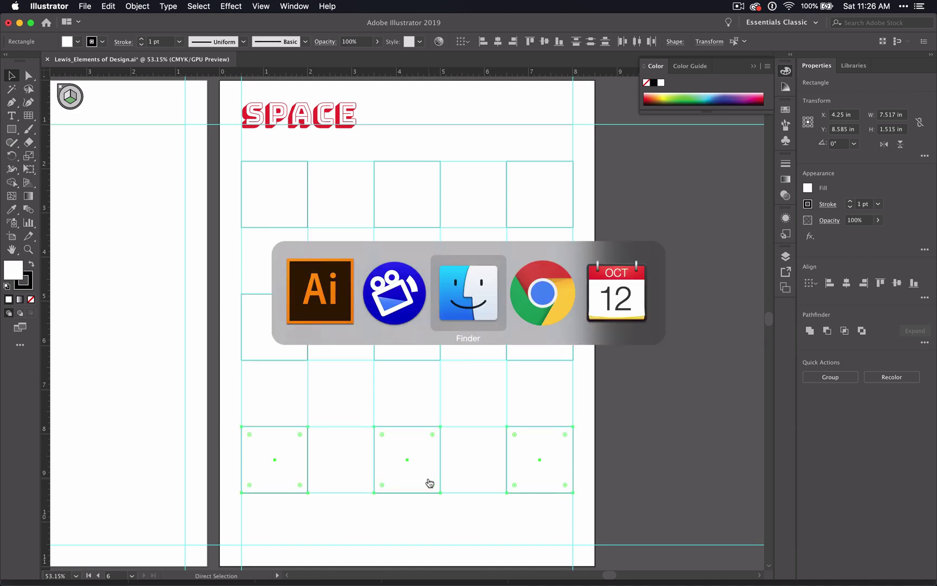
{"action": "key", "text": "super+Tab"}
{"action": "scroll", "coordinate": [335, 257], "scroll_direction": "up", "scroll_amount": 5}
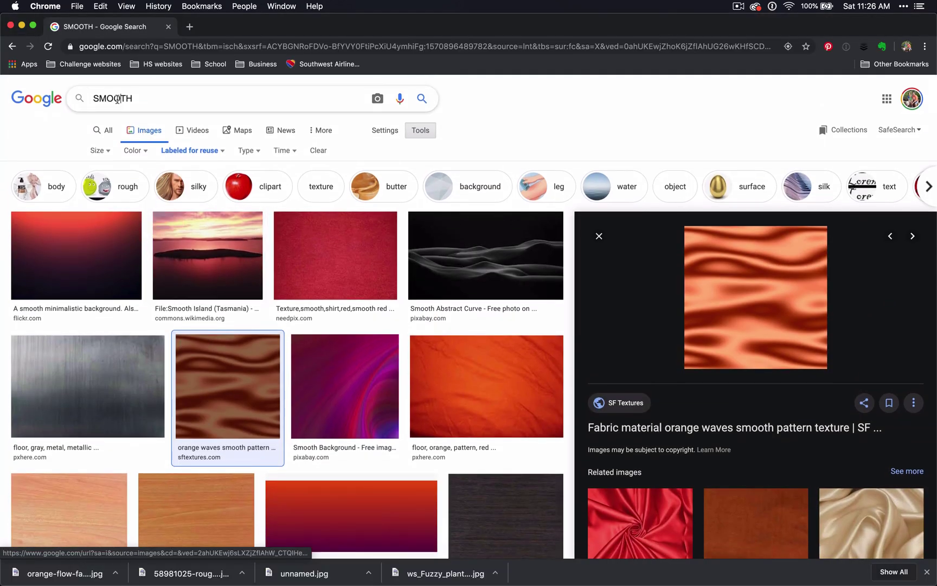
{"action": "double_click", "coordinate": [117, 100]}
{"action": "type", "text": "space"}
{"action": "key", "text": "Return"}
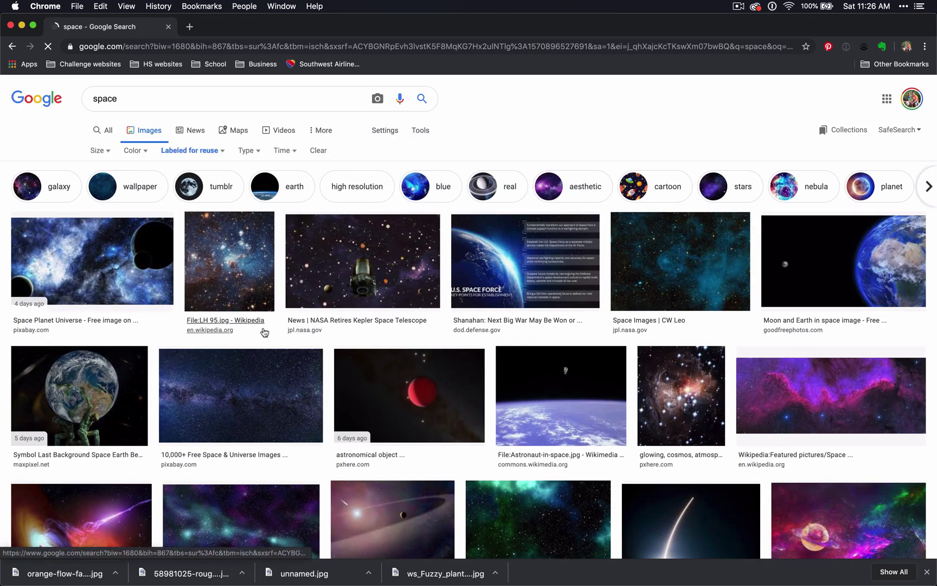
- Save the first space image (space-4530672_960_720.jpg) to the computer
{"action": "left_click", "coordinate": [66, 289]}
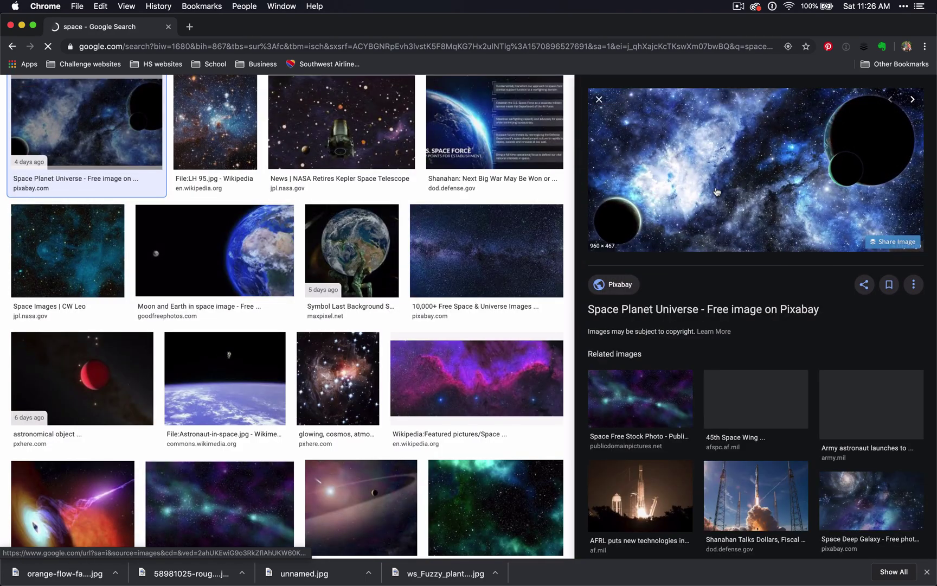
{"action": "right_click", "coordinate": [716, 191]}
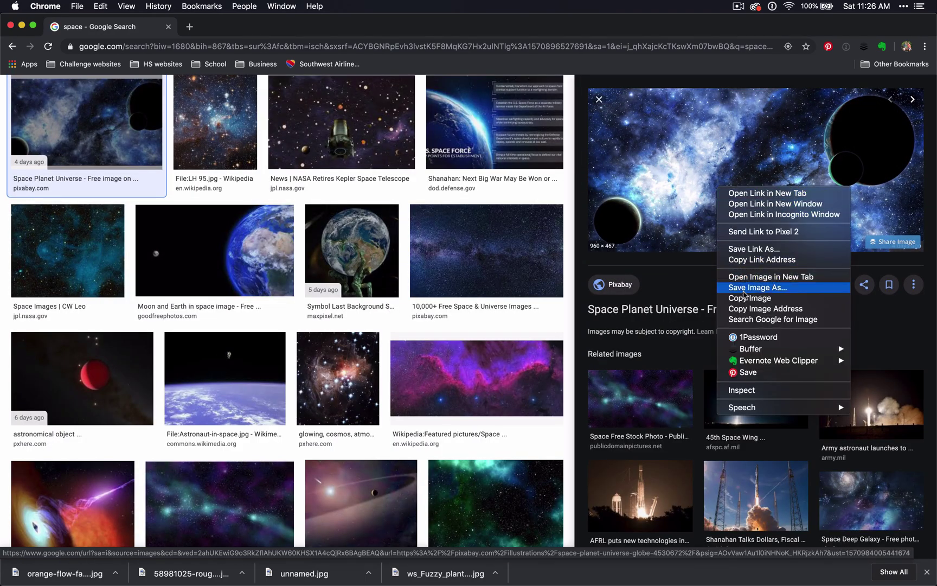
{"action": "left_click", "coordinate": [751, 288]}
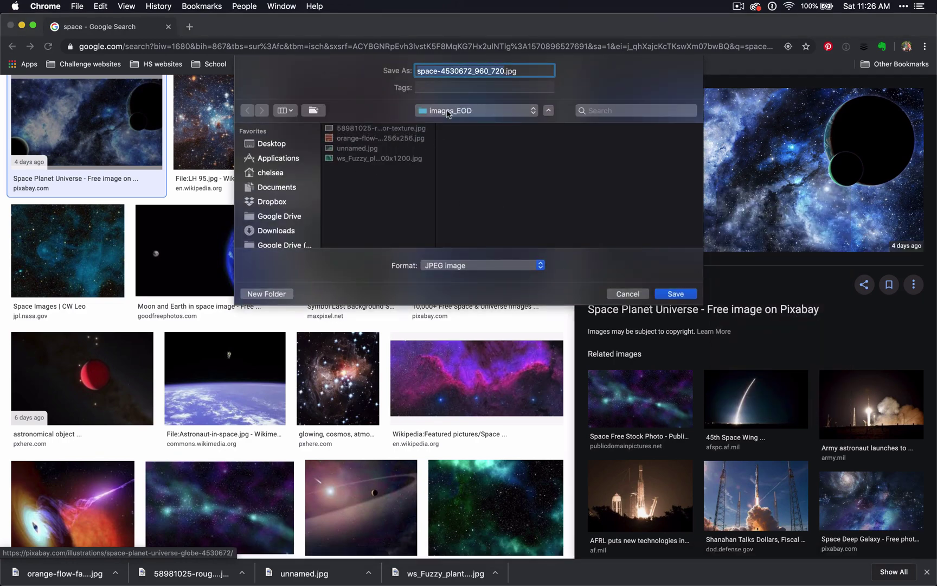
{"action": "left_click", "coordinate": [676, 294]}
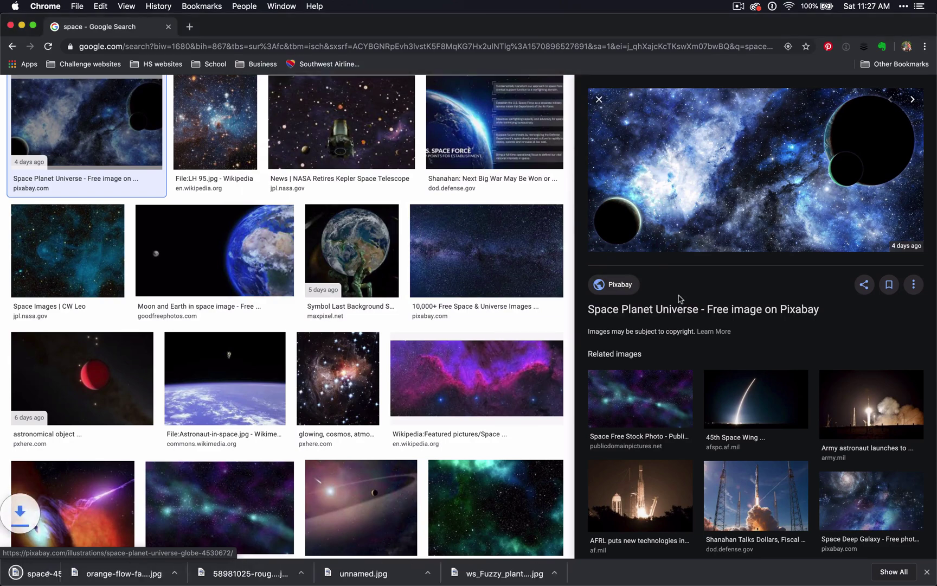
- Drag space-4530672_960_720.jpg from images_EOD onto the Illustrator page's top-left square
{"action": "key", "text": "super+Tab"}
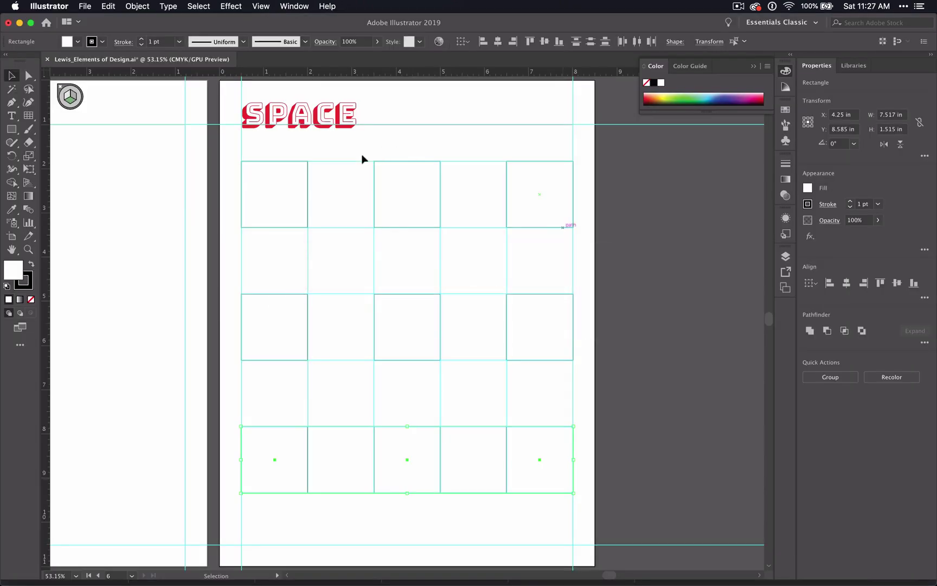
{"action": "key", "text": "super+Tab"}
{"action": "key", "text": "super+Tab"}
{"action": "key", "text": "super+Tab"}
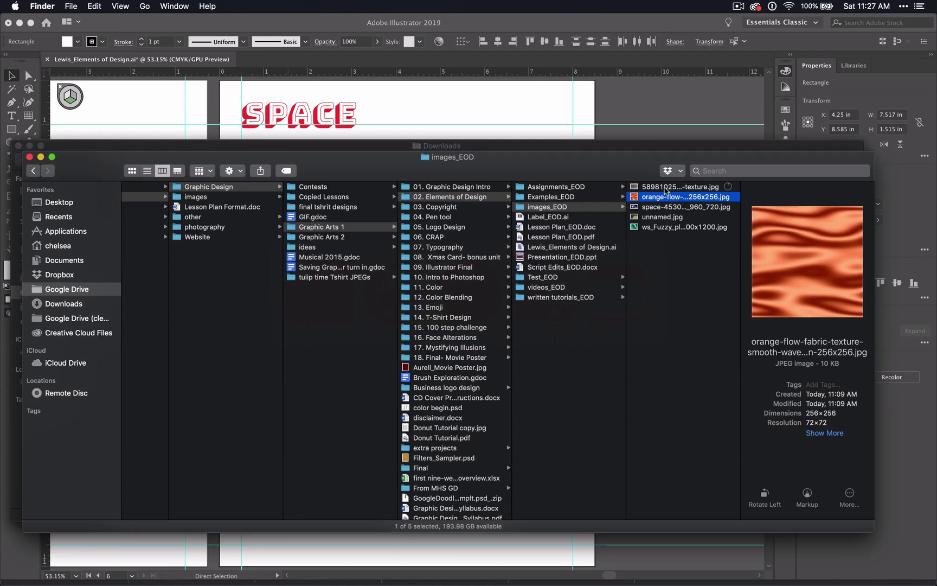
{"action": "left_click", "coordinate": [650, 209]}
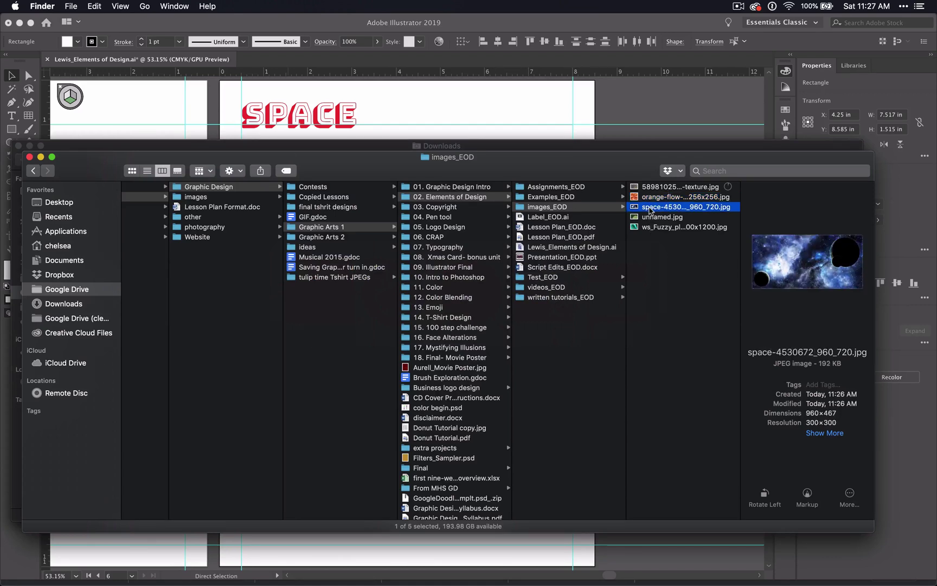
{"action": "left_click", "coordinate": [645, 216]}
{"action": "left_click_drag", "start_coordinate": [650, 211], "coordinate": [286, 210]}
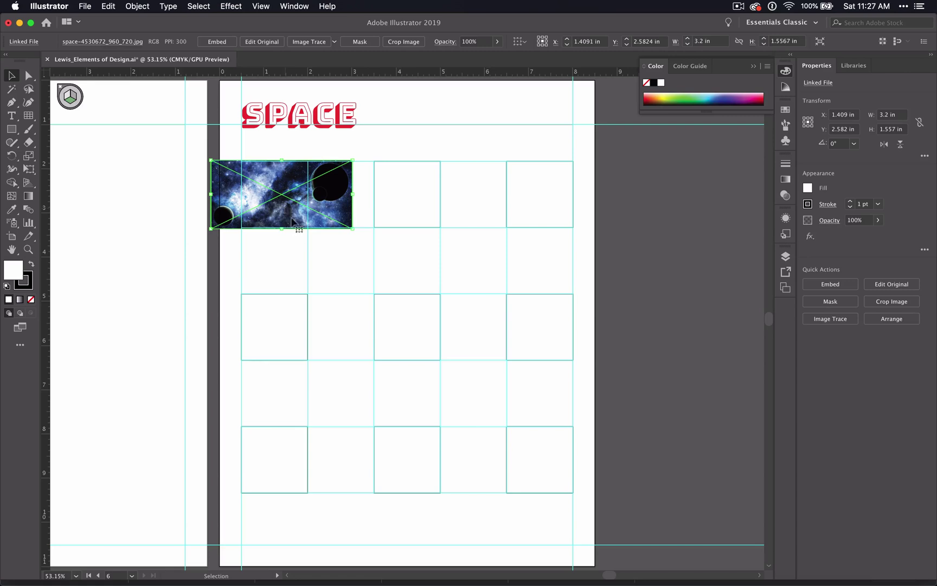
- Attempt Object > Clipping Mask > Make on the image and square, dismissing the warning
{"action": "left_click", "coordinate": [299, 204], "text": "shift"}
{"action": "left_click", "coordinate": [142, 7]}
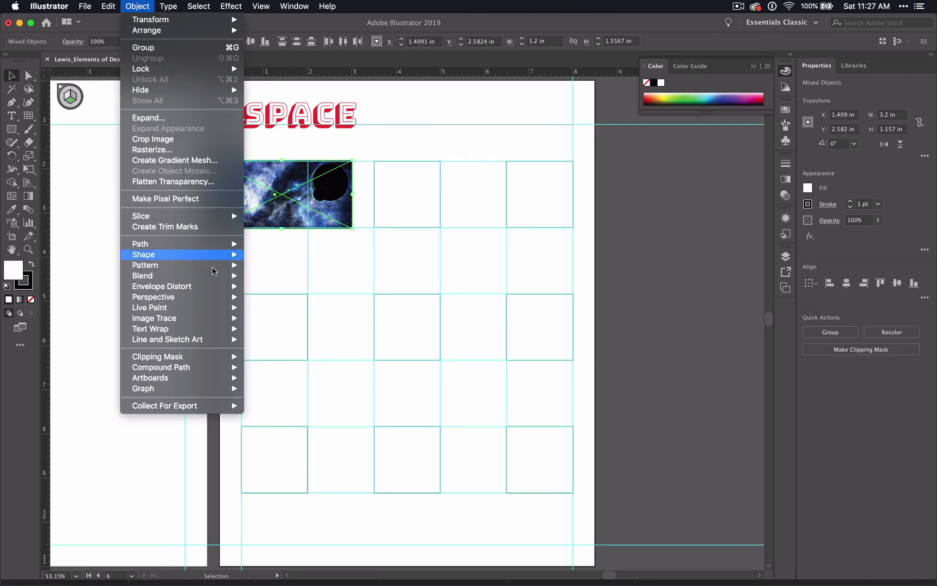
{"action": "mouse_move", "coordinate": [219, 369]}
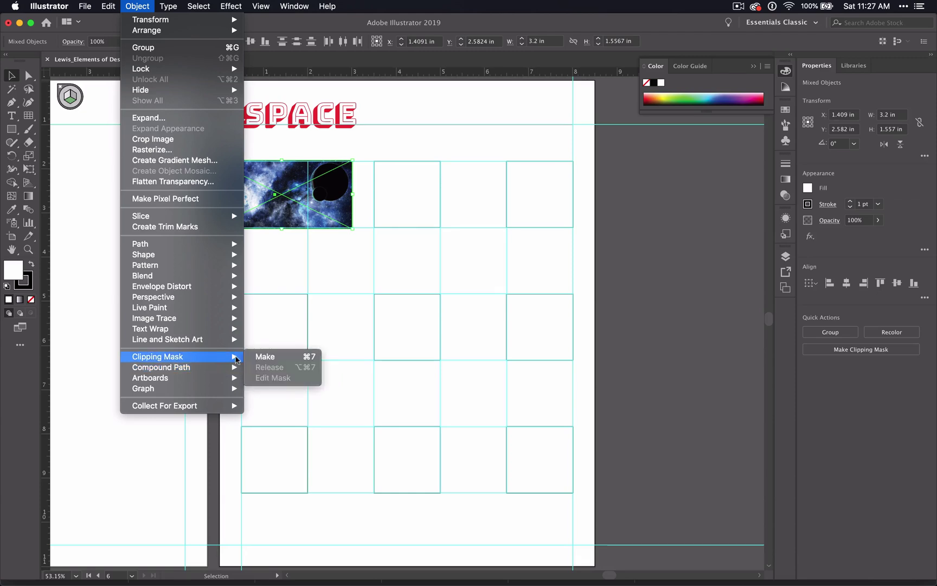
{"action": "left_click", "coordinate": [252, 356]}
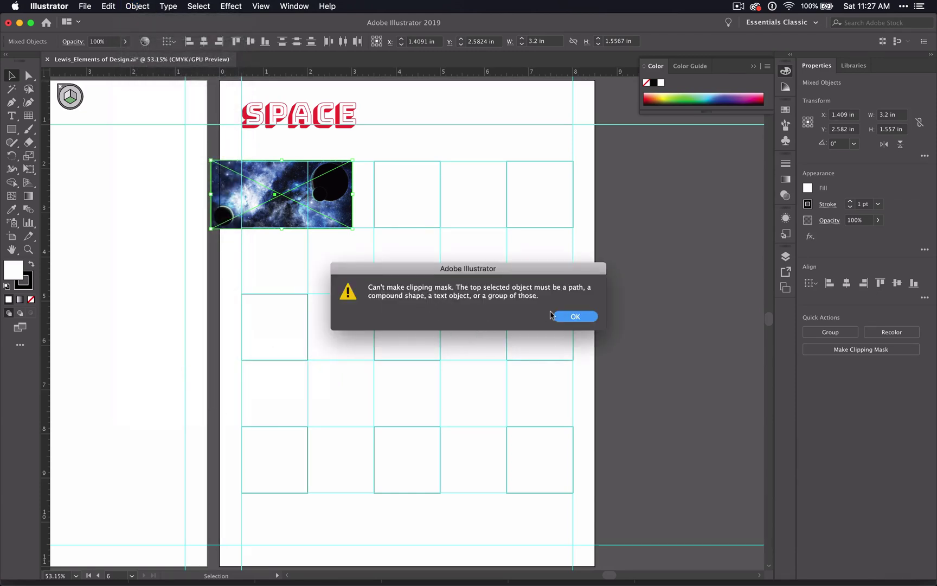
{"action": "left_click", "coordinate": [575, 317]}
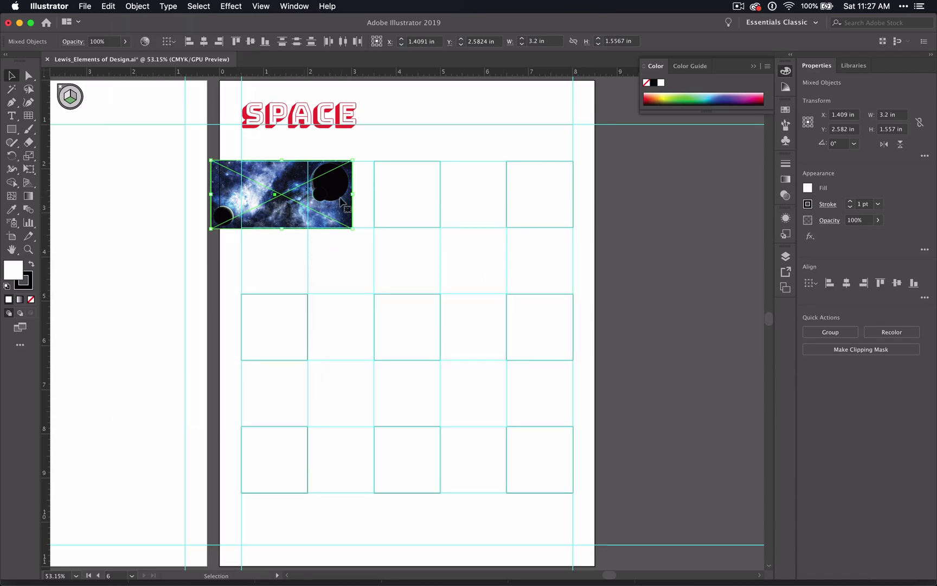
- Bring the top-left square in front of the space image and realign the image under it
{"action": "left_click_drag", "start_coordinate": [339, 202], "coordinate": [403, 134]}
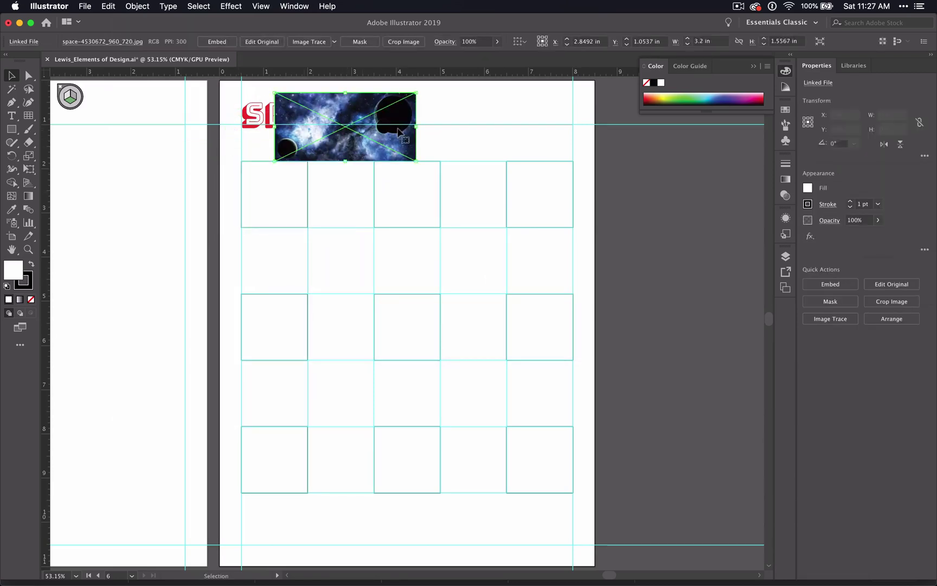
{"action": "left_click", "coordinate": [274, 207]}
{"action": "right_click", "coordinate": [274, 203]}
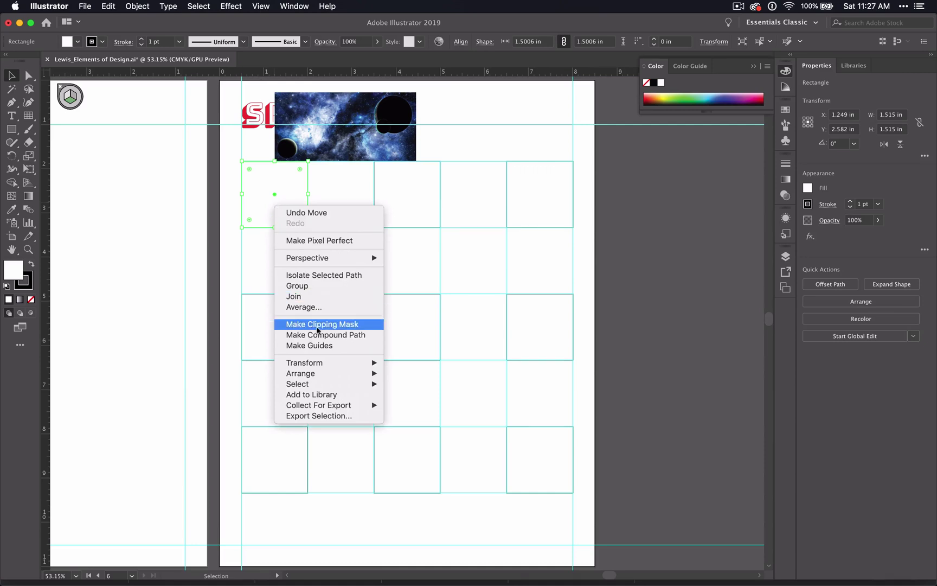
{"action": "mouse_move", "coordinate": [342, 374]}
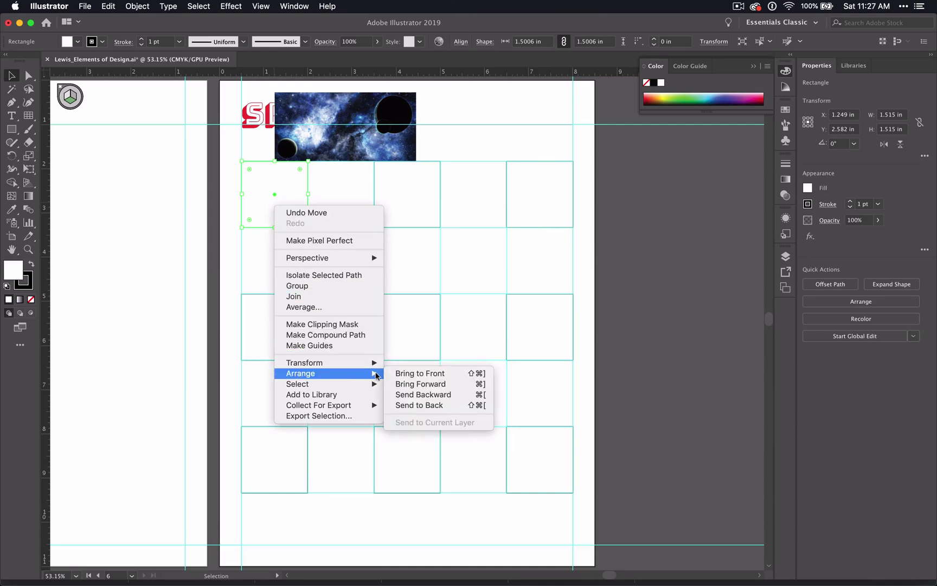
{"action": "left_click", "coordinate": [393, 374]}
{"action": "left_click_drag", "start_coordinate": [335, 152], "coordinate": [280, 209]}
{"action": "key", "text": "super+shift+bracketright"}
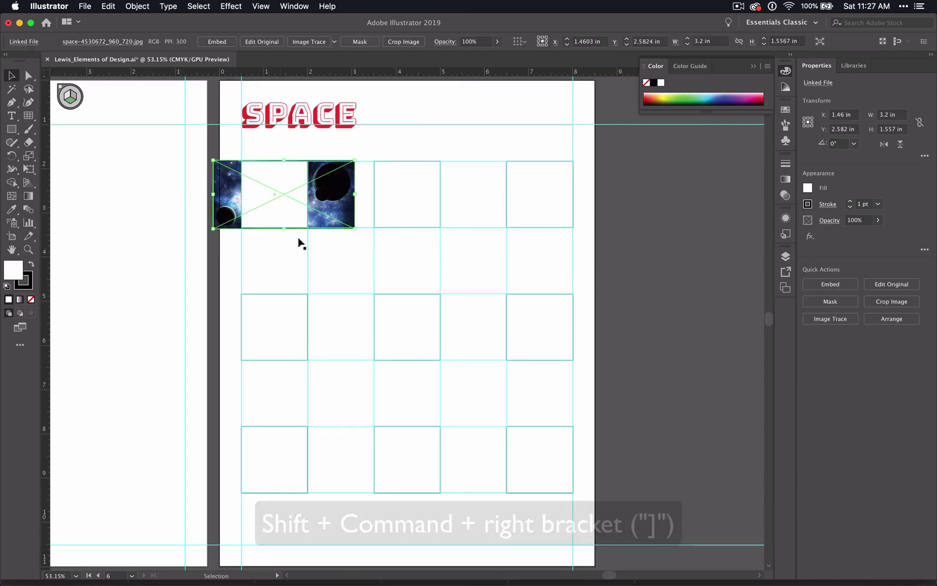
- Clip the space image to the top-left square and nudge it inside the clip group
{"action": "left_click", "coordinate": [270, 199], "text": "shift"}
{"action": "left_click", "coordinate": [137, 6]}
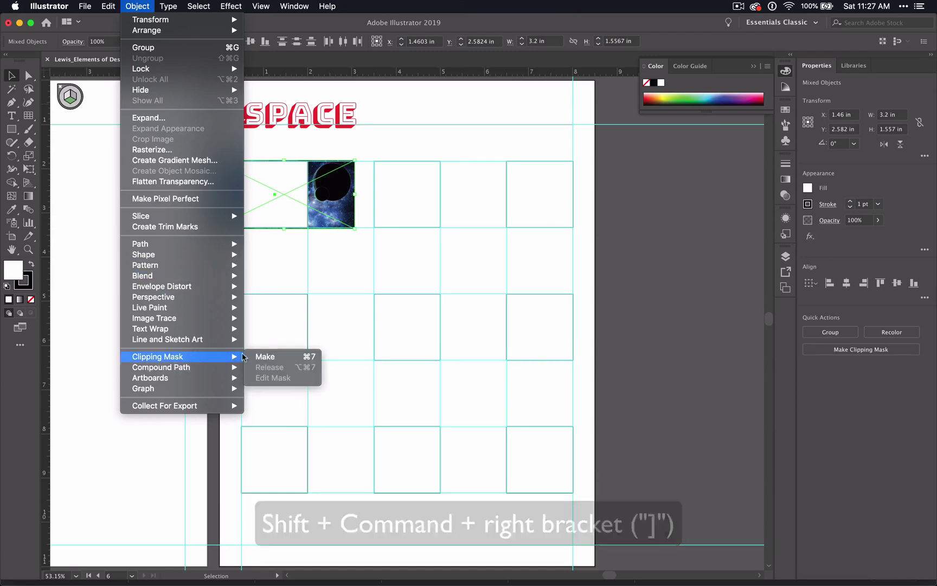
{"action": "left_click", "coordinate": [251, 357]}
{"action": "left_click", "coordinate": [278, 266]}
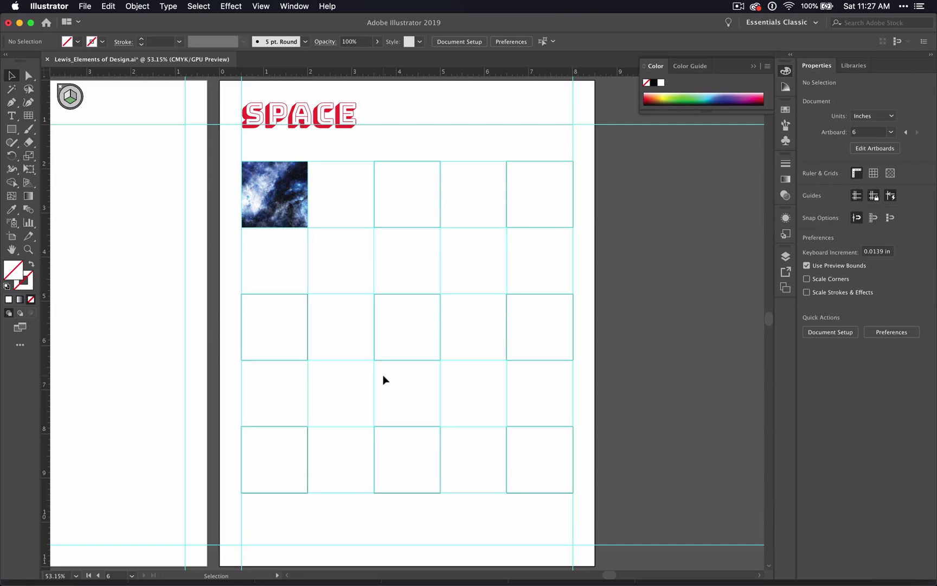
{"action": "double_click", "coordinate": [271, 217]}
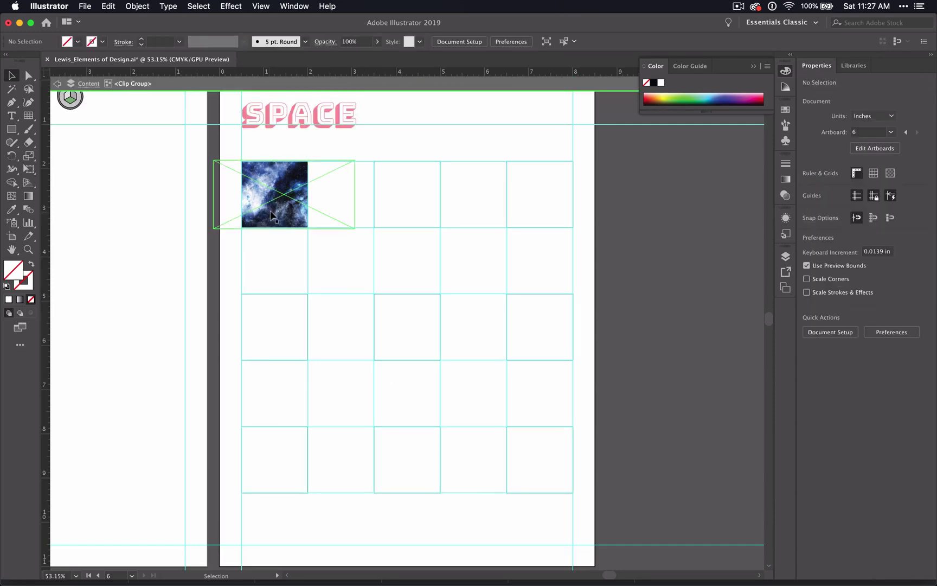
{"action": "mouse_move", "coordinate": [272, 215]}
{"action": "left_mouse_down"}
{"action": "mouse_move", "coordinate": [248, 205]}
{"action": "mouse_move", "coordinate": [277, 216]}
{"action": "left_mouse_up"}
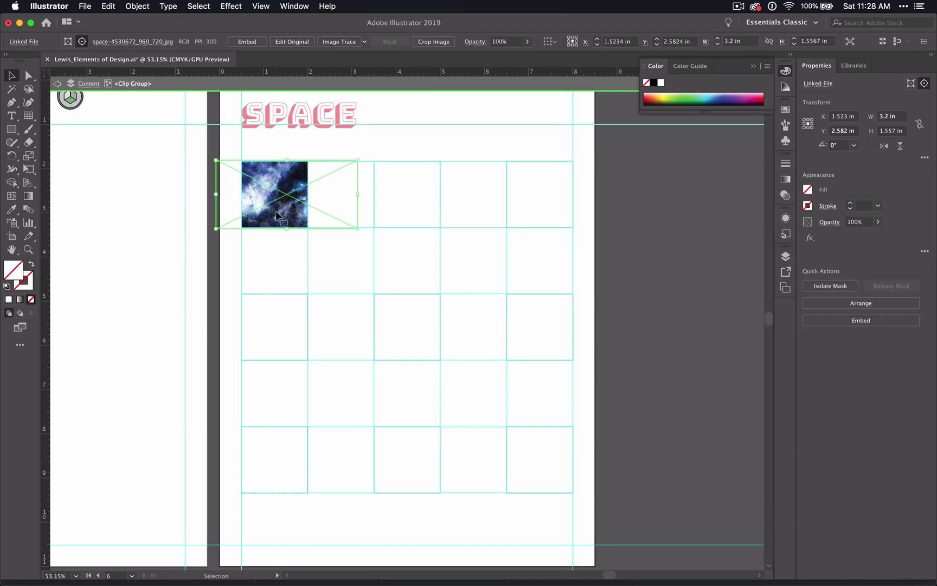
{"action": "double_click", "coordinate": [276, 255]}
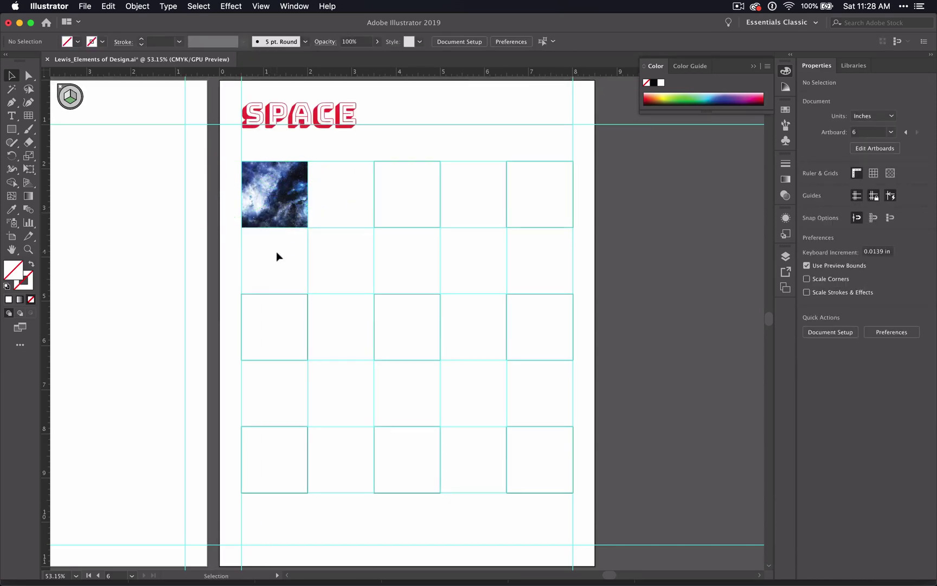
- In Chrome, find and preview the starry Milky Way image
{"action": "key", "text": "super+Tab"}
{"action": "key", "text": "super+Tab"}
{"action": "key", "text": "super+Tab"}
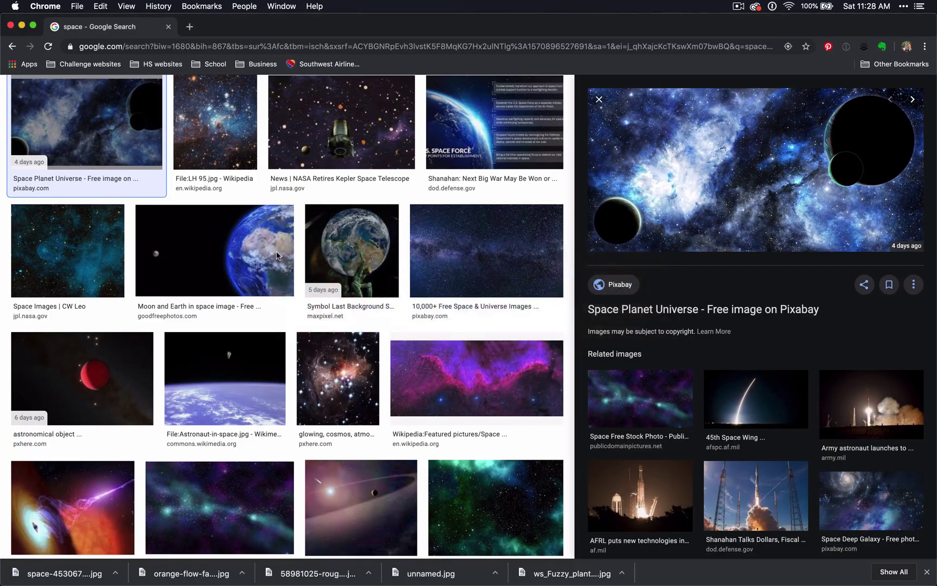
{"action": "scroll", "coordinate": [236, 281], "scroll_direction": "down", "scroll_amount": 3}
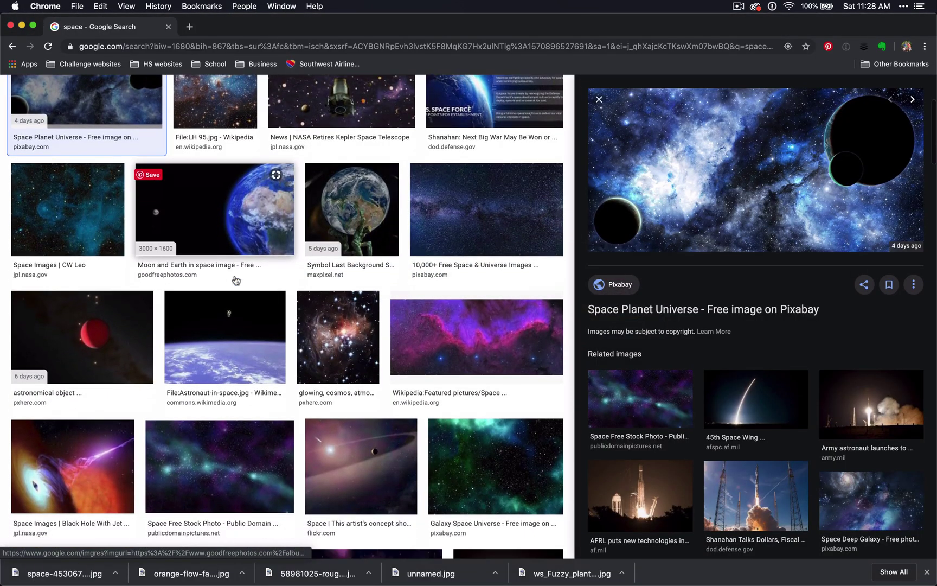
{"action": "scroll", "coordinate": [237, 280], "scroll_direction": "down", "scroll_amount": 4}
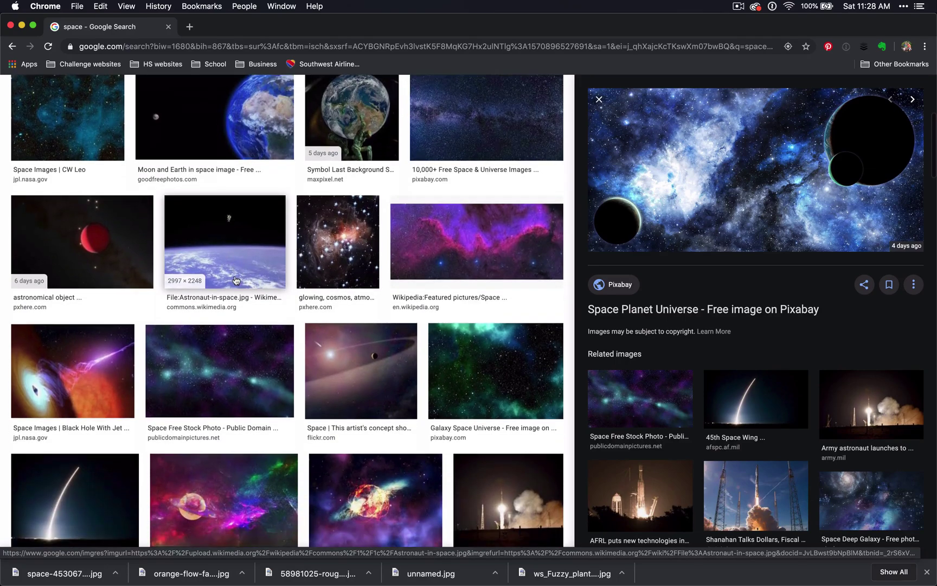
{"action": "scroll", "coordinate": [233, 282], "scroll_direction": "up", "scroll_amount": 7}
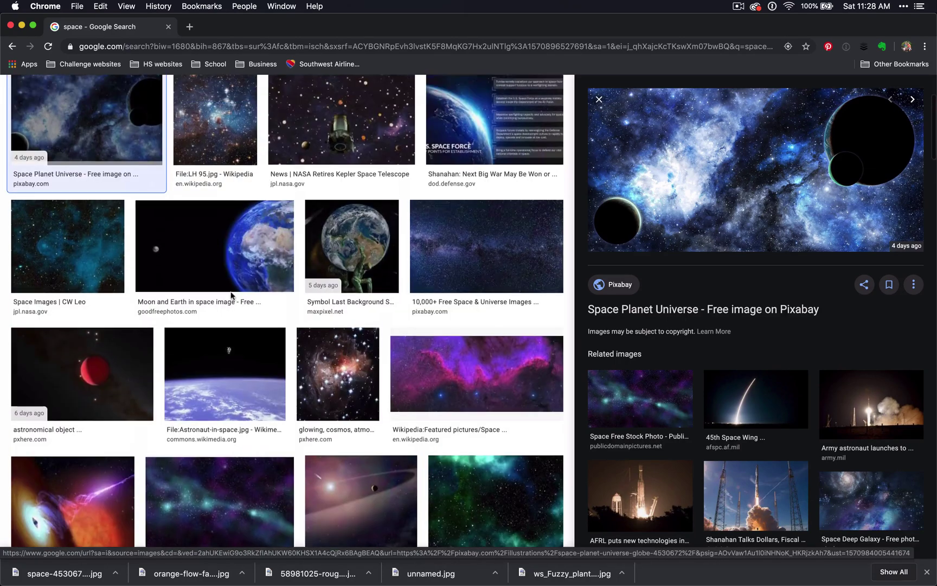
{"action": "left_click", "coordinate": [497, 250]}
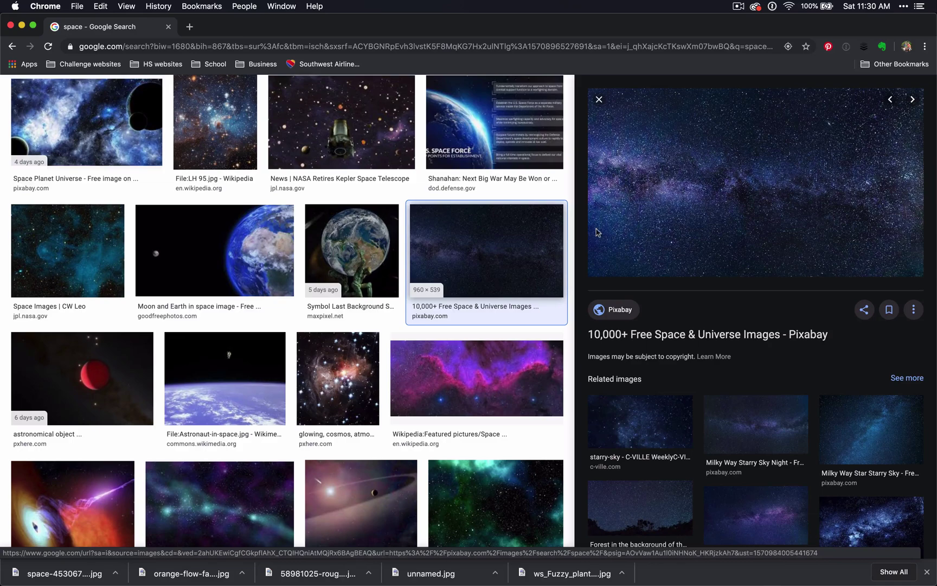
- Save the Milky Way image as space.jpg and switch back to the images folder
{"action": "right_click", "coordinate": [654, 225]}
{"action": "left_click", "coordinate": [694, 326]}
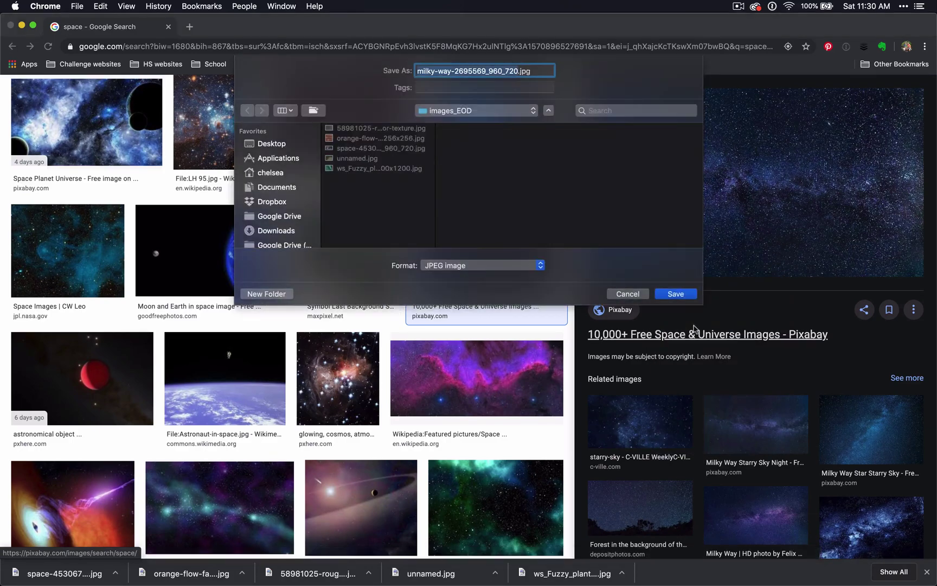
{"action": "type", "text": "space"}
{"action": "key", "text": "Return"}
{"action": "key", "text": "super+Tab"}
{"action": "key", "text": "super+Tab"}
{"action": "key", "text": "Tab"}
{"action": "key", "text": "super+Tab"}
- Place space.jpg, bring the middle top-row square to front, and centre the image over it
{"action": "left_click_drag", "start_coordinate": [656, 218], "coordinate": [421, 191]}
{"action": "left_click", "coordinate": [507, 114]}
{"action": "right_click", "coordinate": [422, 191]}
{"action": "mouse_move", "coordinate": [484, 362]}
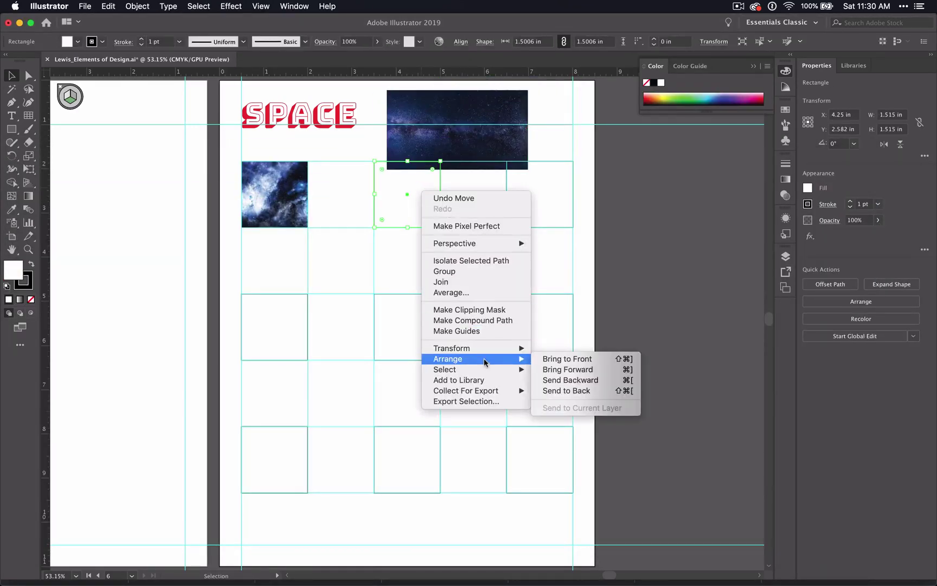
{"action": "left_click", "coordinate": [470, 185]}
{"action": "left_click_drag", "start_coordinate": [468, 158], "coordinate": [418, 221]}
- Clip the starry image to the middle top-row square with Object > Clipping Mask > Make
{"action": "left_click", "coordinate": [407, 185], "text": "shift"}
{"action": "left_click", "coordinate": [138, 6]}
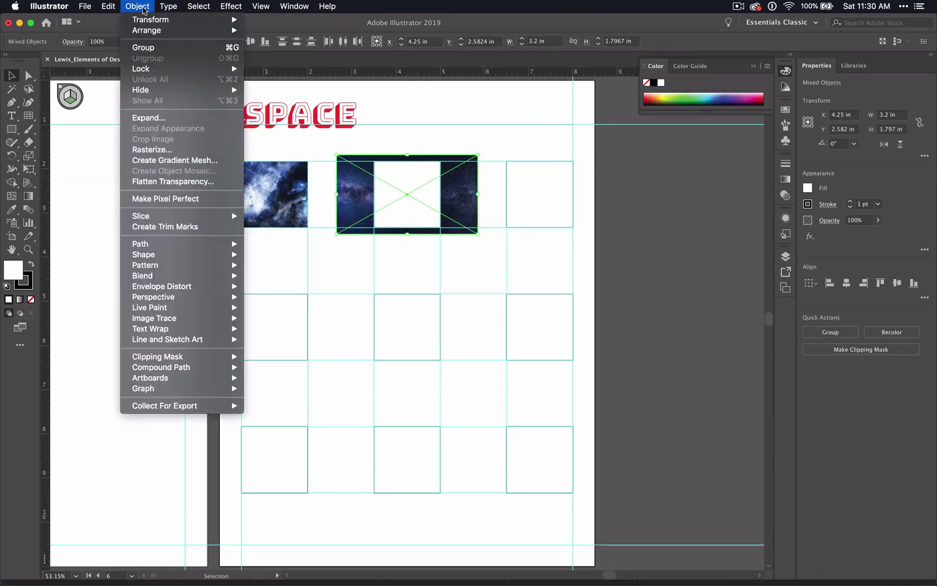
{"action": "mouse_move", "coordinate": [188, 355]}
{"action": "left_click", "coordinate": [261, 358]}
{"action": "left_click", "coordinate": [516, 140]}
- Save the glowing cosmos image as 'space' into images_EOD, then return to Illustrator
{"action": "key", "text": "super+Tab"}
{"action": "key", "text": "super+Tab"}
{"action": "left_click", "coordinate": [472, 366]}
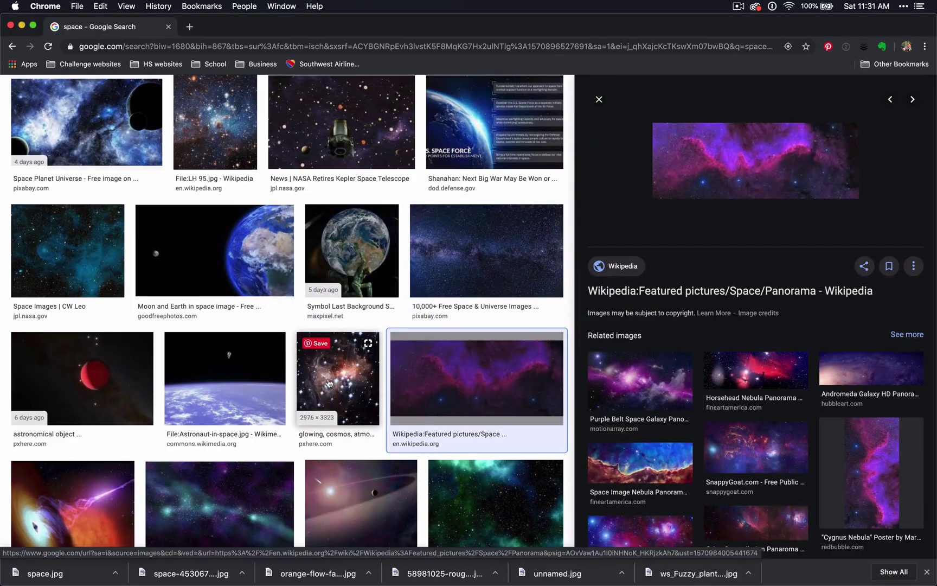
{"action": "left_click", "coordinate": [371, 363]}
{"action": "right_click", "coordinate": [739, 204]}
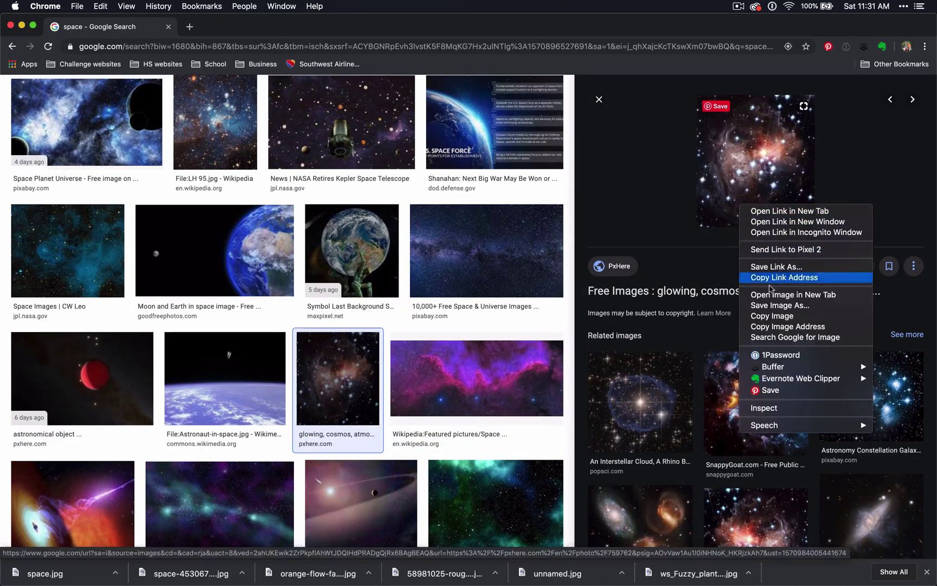
{"action": "left_click", "coordinate": [779, 305]}
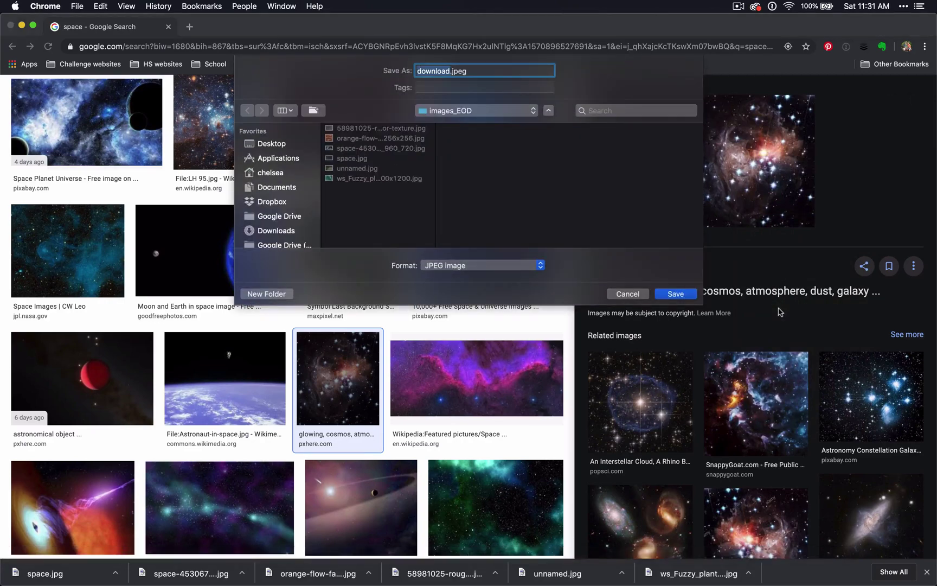
{"action": "type", "text": "space"}
{"action": "key", "text": "Return"}
{"action": "key", "text": "super+Tab"}
{"action": "key", "text": "super+Tab"}
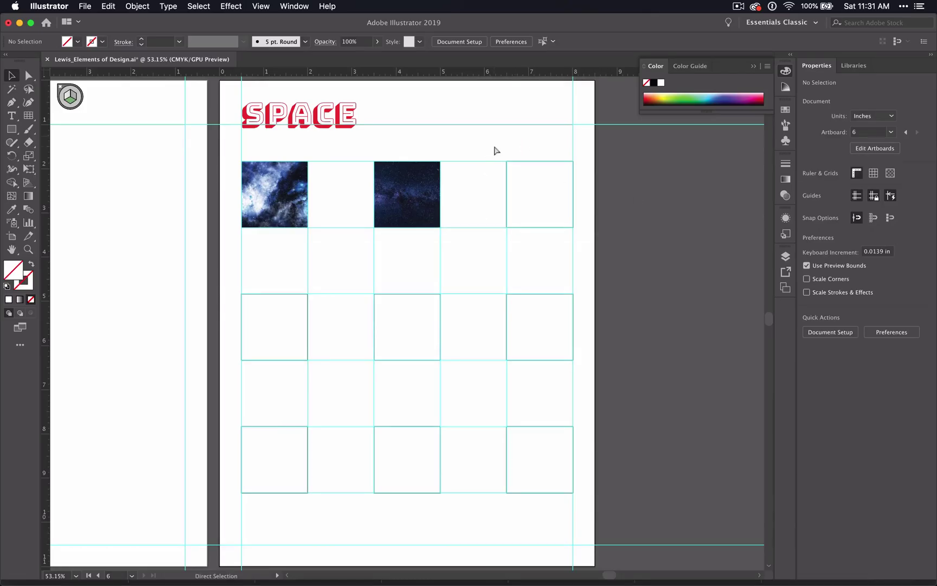
- Place the saved star image on the artboard and bring the top-right square in front of it
{"action": "key", "text": "super+Tab"}
{"action": "left_click_drag", "start_coordinate": [656, 226], "coordinate": [553, 119]}
{"action": "left_click", "coordinate": [539, 214]}
{"action": "key", "text": "super+shift+bracketright"}
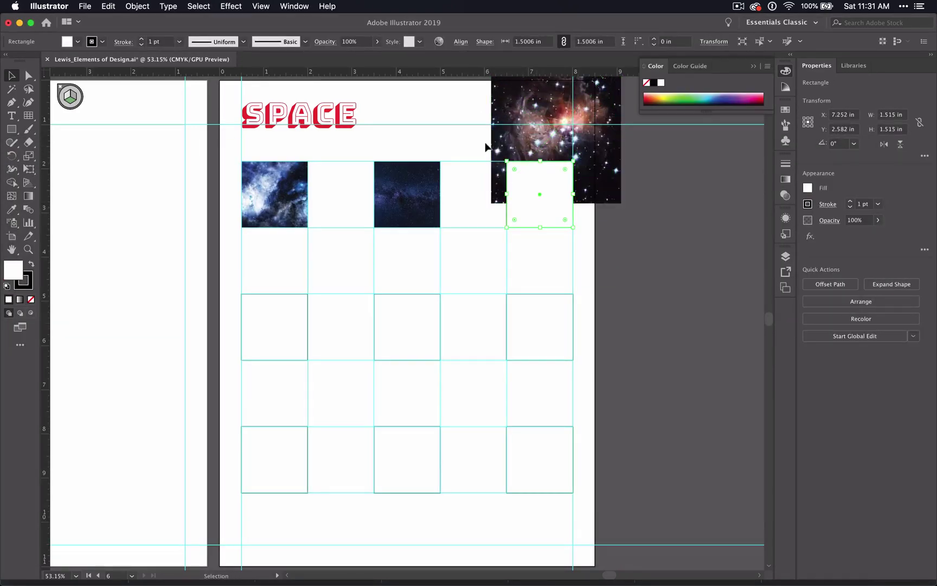
- Move the star image over the top-right square and clip it with Object > Clipping Mask > Make
{"action": "left_click", "coordinate": [580, 179], "text": "shift"}
{"action": "left_click", "coordinate": [628, 136]}
{"action": "left_click_drag", "start_coordinate": [613, 136], "coordinate": [599, 187]}
{"action": "left_click", "coordinate": [539, 194], "text": "shift"}
{"action": "left_click", "coordinate": [108, 6]}
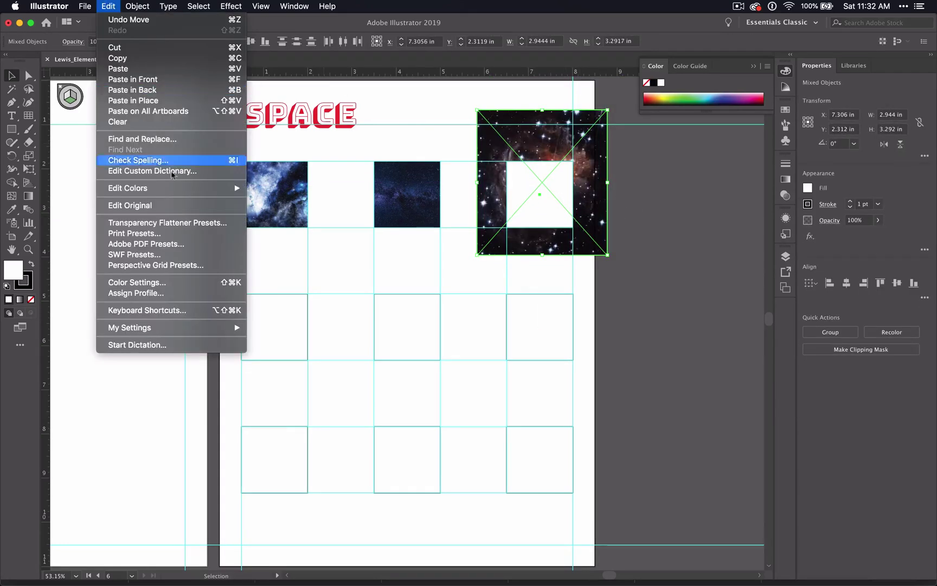
{"action": "mouse_move", "coordinate": [167, 189]}
{"action": "mouse_move", "coordinate": [138, 6]}
{"action": "mouse_move", "coordinate": [217, 356]}
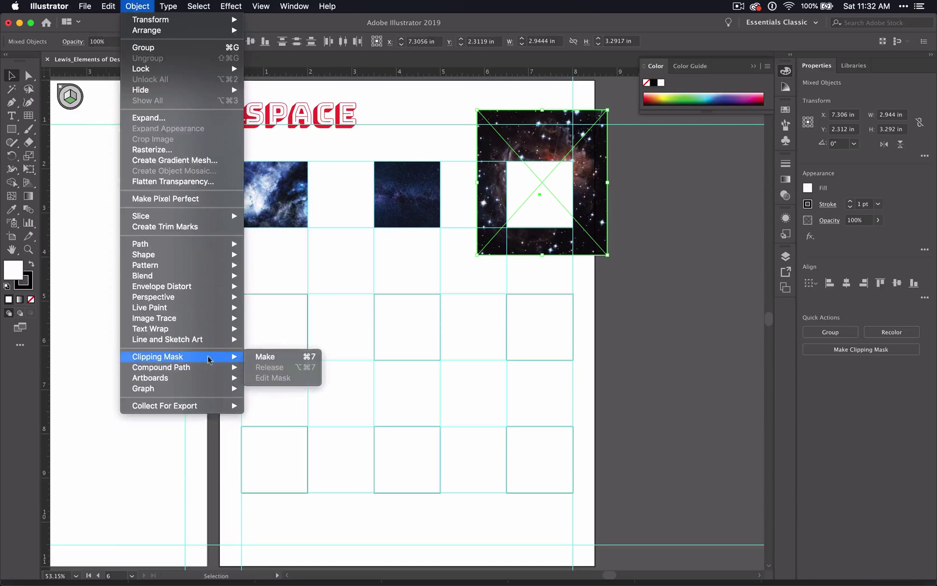
{"action": "left_click", "coordinate": [305, 359]}
- Save the teal Space Free Stock Photo from Chrome's image results to disk
{"action": "key", "text": "super+Tab"}
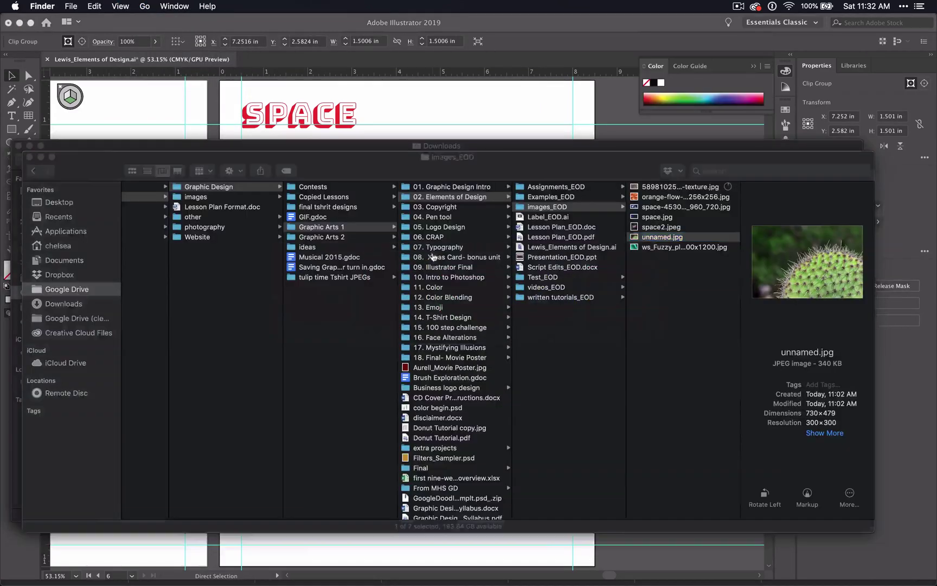
{"action": "key", "text": "super+Tab"}
{"action": "scroll", "coordinate": [434, 402], "scroll_direction": "down", "scroll_amount": 3}
{"action": "left_click", "coordinate": [220, 433]}
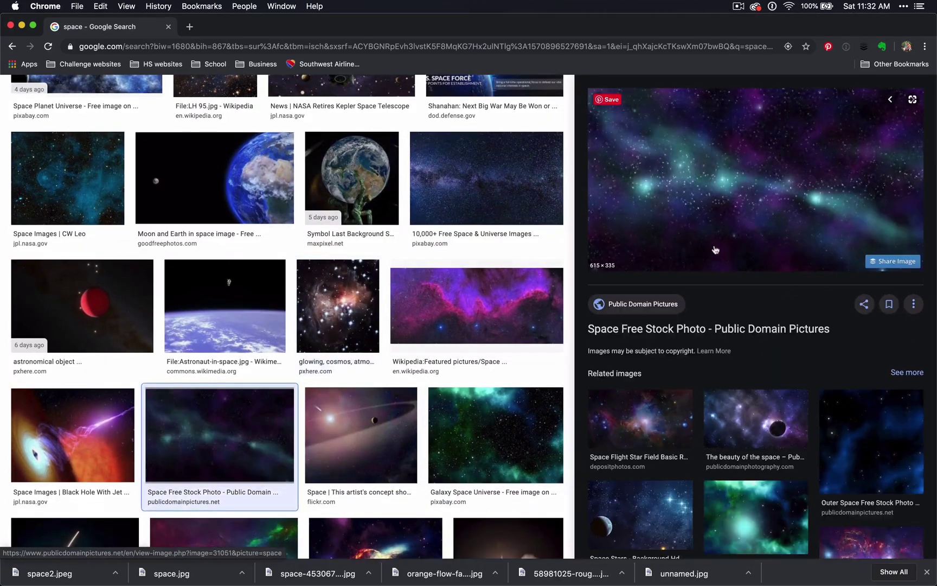
{"action": "right_click", "coordinate": [653, 248]}
{"action": "left_click", "coordinate": [689, 347]}
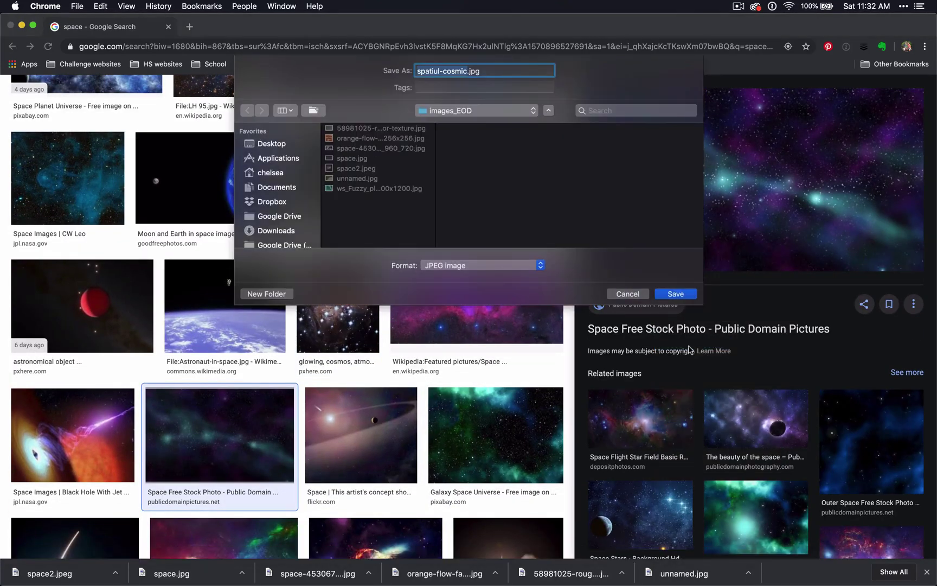
{"action": "key", "text": "Return"}
- Clip the teal cosmic image into the middle row's left square with Cmd+7
{"action": "key", "text": "super+Tab"}
{"action": "key", "text": "super+Tab"}
{"action": "key", "text": "super+Tab"}
{"action": "left_click_drag", "start_coordinate": [668, 237], "coordinate": [361, 145]}
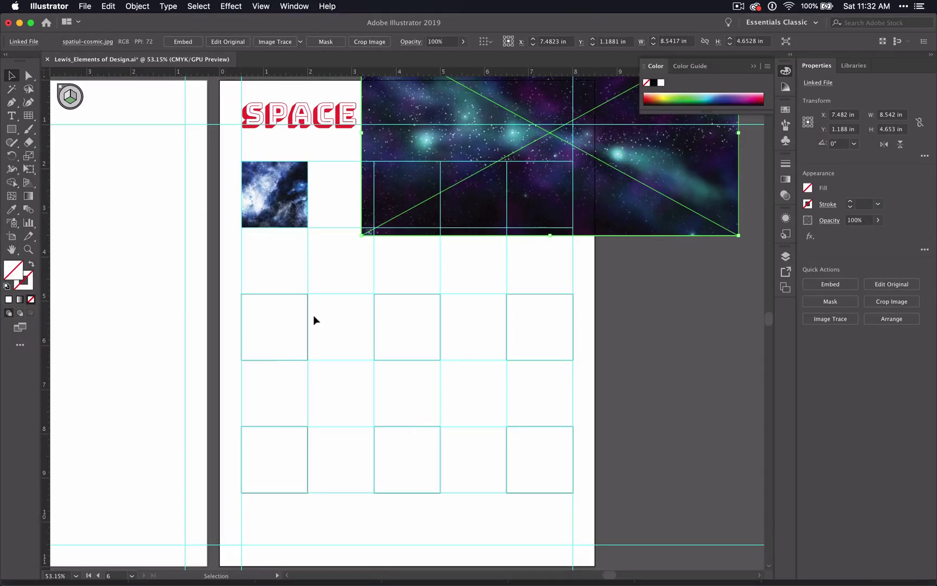
{"action": "left_click", "coordinate": [282, 324]}
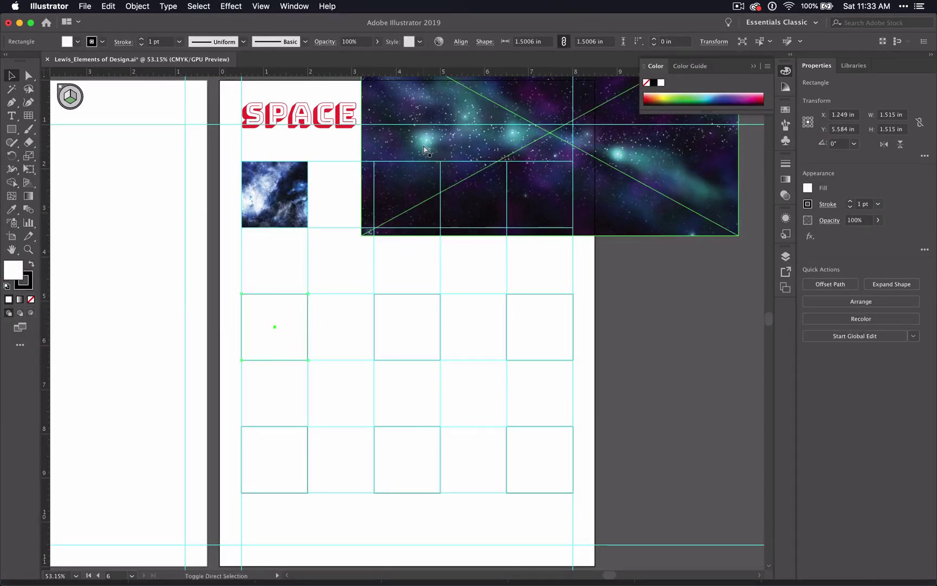
{"action": "left_click_drag", "start_coordinate": [426, 151], "coordinate": [259, 313]}
{"action": "left_click", "coordinate": [278, 339], "text": "shift"}
{"action": "key", "text": "super+7"}
{"action": "key", "text": "super+Tab"}
- Open the Stellar Galaxy Nebula preview in Chrome and save it to images_EOD
{"action": "scroll", "coordinate": [380, 379], "scroll_direction": "down", "scroll_amount": 5}
{"action": "left_click", "coordinate": [401, 408]}
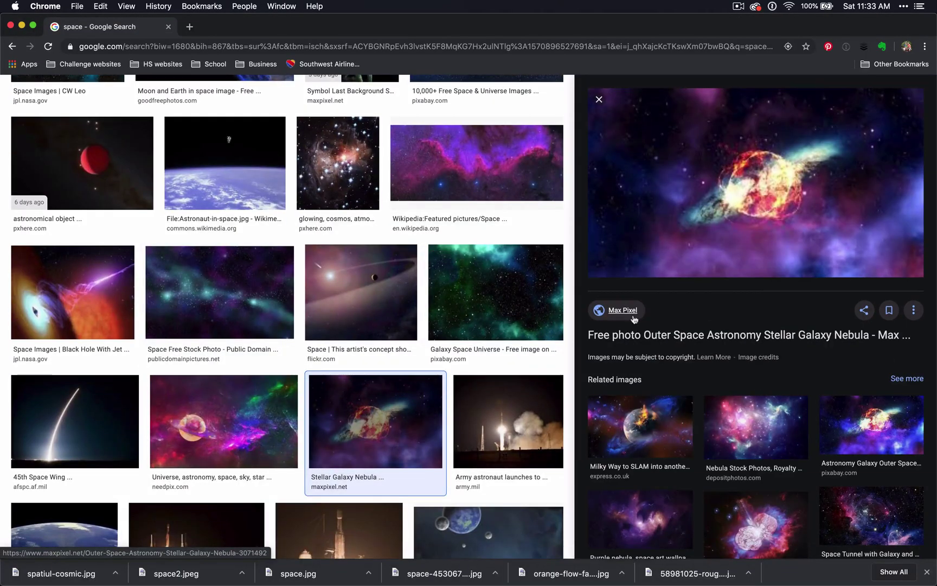
{"action": "right_click", "coordinate": [691, 219]}
{"action": "left_click", "coordinate": [758, 322]}
{"action": "key", "text": "Return"}
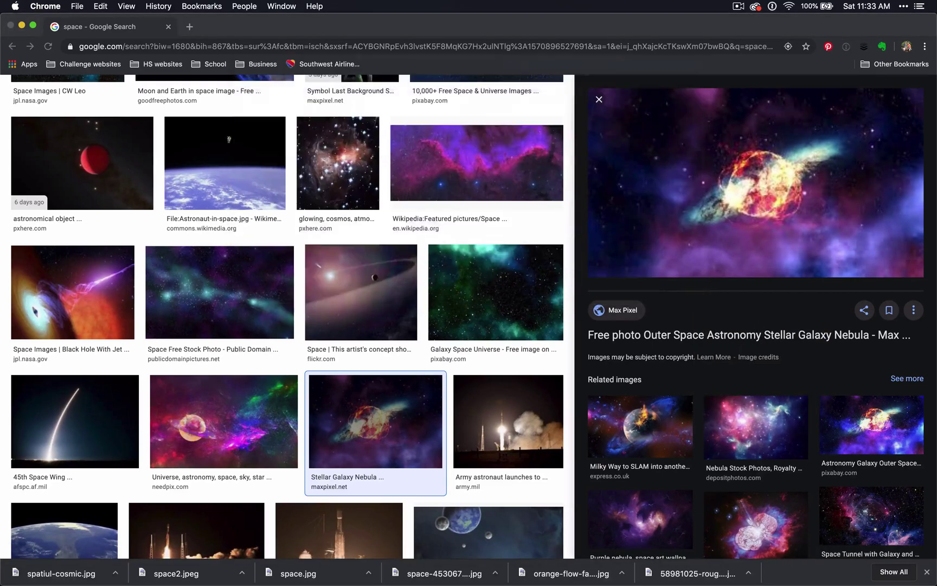
{"action": "key", "text": "super+Tab"}
{"action": "key", "text": "super+Tab"}
{"action": "key", "text": "super+Tab"}
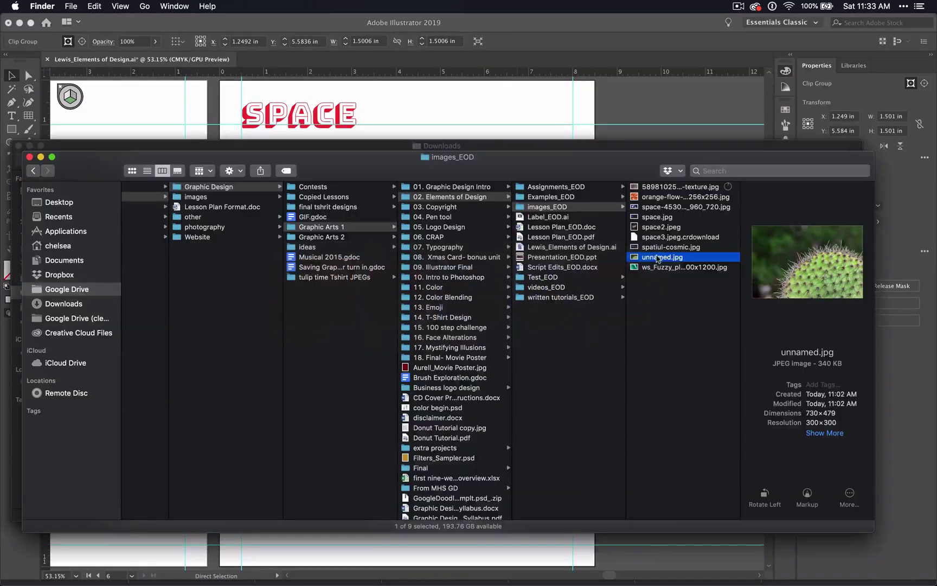
- Place the nebula image over the grid's centre square and clip it with Cmd+7
{"action": "left_click_drag", "start_coordinate": [657, 239], "coordinate": [542, 130]}
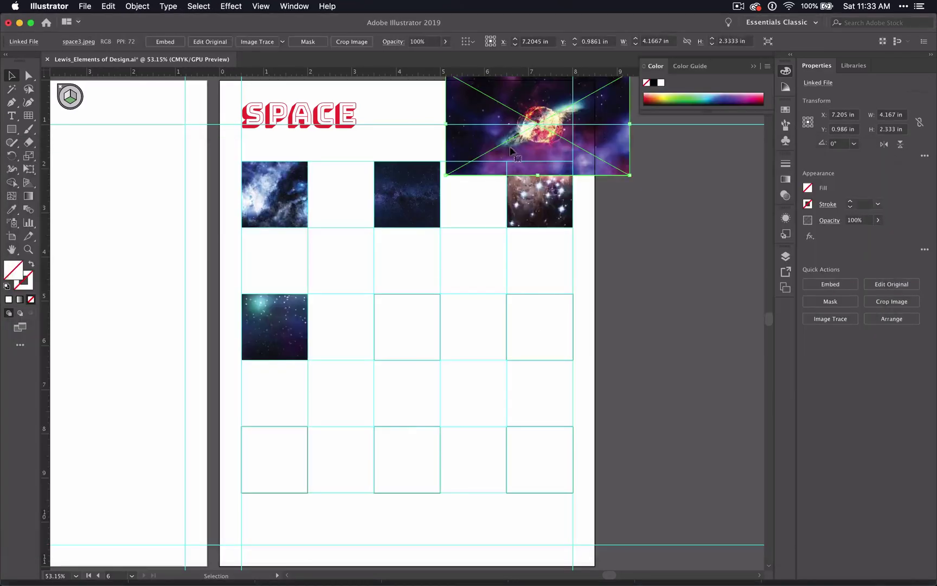
{"action": "left_click", "coordinate": [394, 347]}
{"action": "left_click_drag", "start_coordinate": [488, 144], "coordinate": [344, 327]}
{"action": "left_click", "coordinate": [437, 355], "text": "shift"}
{"action": "key", "text": "super+7"}
{"action": "left_click", "coordinate": [573, 339], "text": "super"}
{"action": "left_click", "coordinate": [583, 338], "text": "super"}
- Save the rocket launch photo from Chrome's image results to disk
{"action": "key", "text": "super+Tab"}
{"action": "key", "text": "super+Tab"}
{"action": "scroll", "coordinate": [424, 378], "scroll_direction": "down", "scroll_amount": 5}
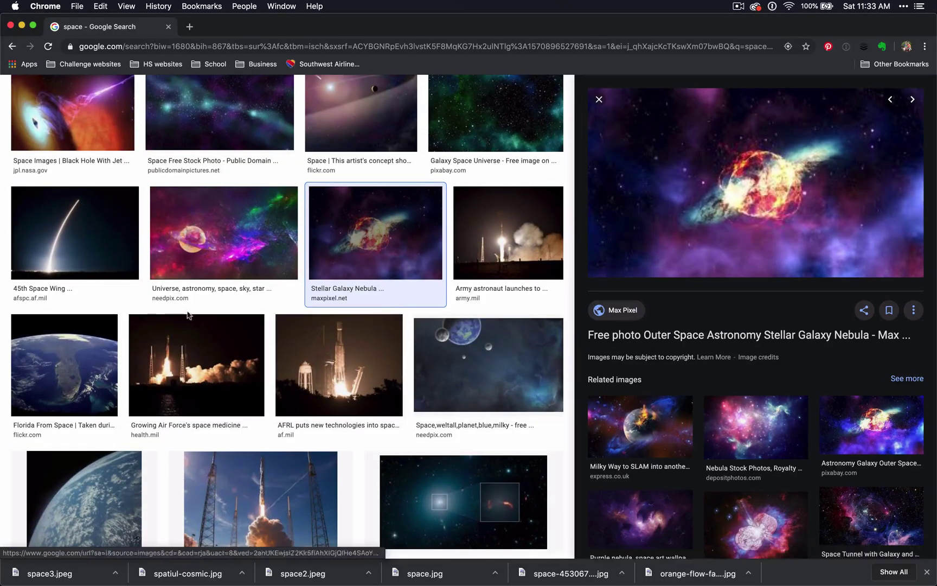
{"action": "left_click", "coordinate": [196, 366]}
{"action": "right_click", "coordinate": [783, 260]}
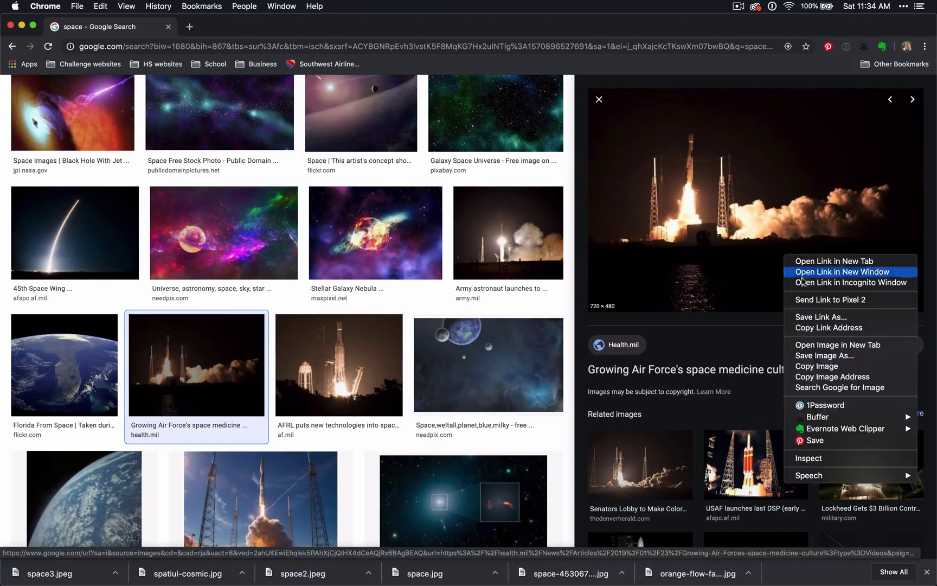
{"action": "left_click", "coordinate": [824, 357]}
{"action": "key", "text": "super+Tab"}
{"action": "key", "text": "Return"}
{"action": "key", "text": "super+Tab"}
{"action": "key", "text": "super+Tab"}
{"action": "key", "text": "Tab"}
- Place the rocket image and scale it down over the middle-row right square
{"action": "left_click_drag", "start_coordinate": [665, 207], "coordinate": [559, 369]}
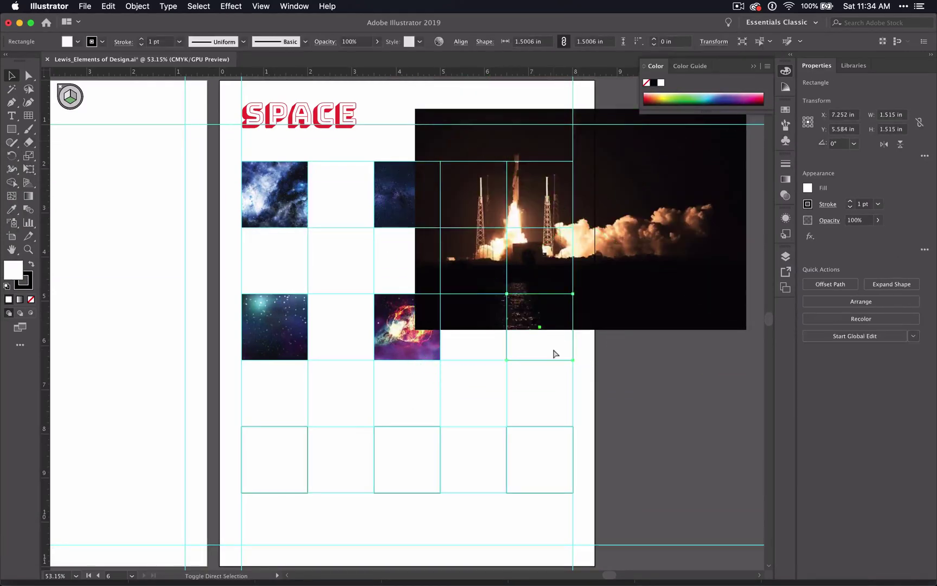
{"action": "left_click_drag", "start_coordinate": [619, 299], "coordinate": [624, 390]}
{"action": "left_click_drag", "start_coordinate": [625, 332], "coordinate": [635, 362]}
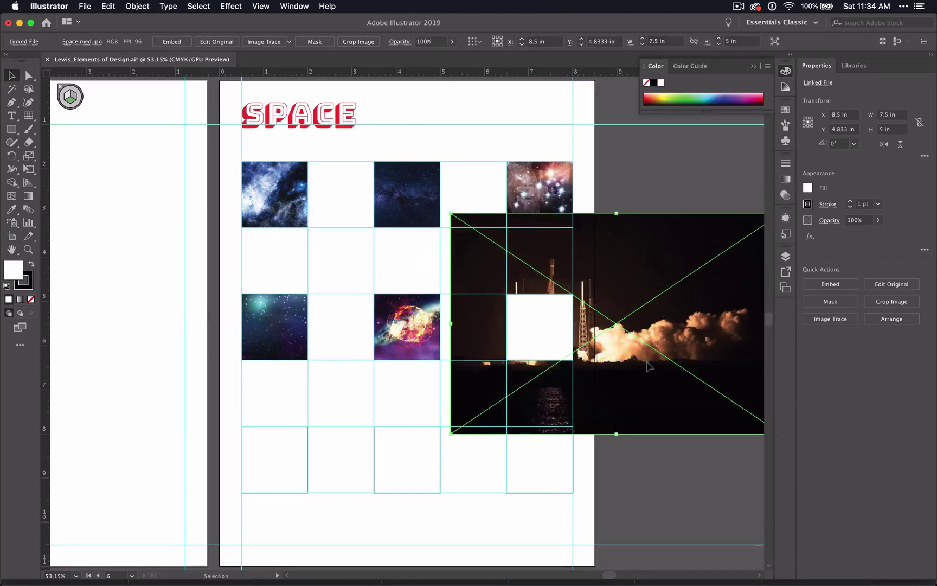
{"action": "left_click_drag", "start_coordinate": [452, 212], "coordinate": [544, 293]}
{"action": "left_click_drag", "start_coordinate": [590, 364], "coordinate": [544, 351]}
- Select the square with the rocket image and make a clipping mask with Cmd+7
{"action": "left_click", "coordinate": [544, 342], "text": "shift"}
{"action": "key", "text": "super+7"}
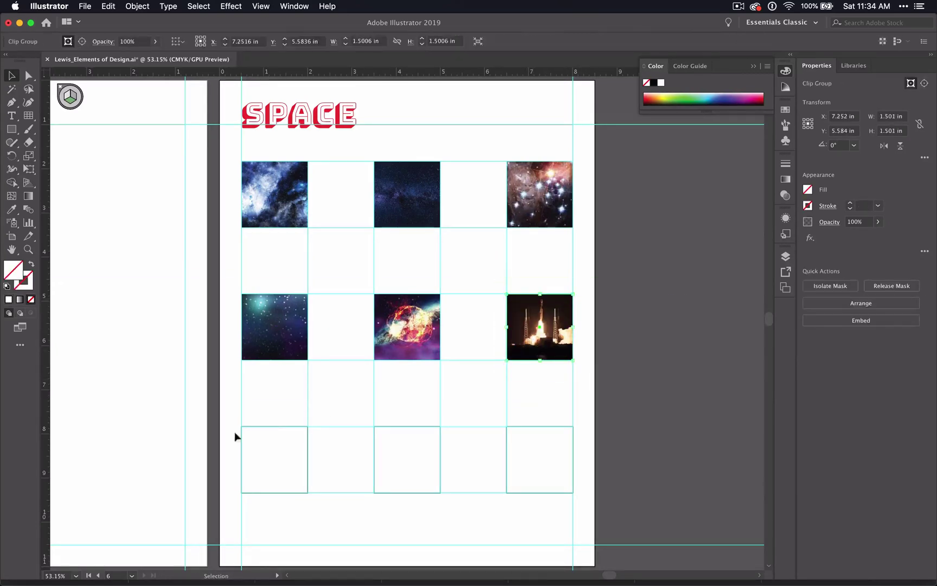
{"action": "key", "text": "a"}
{"action": "left_click", "coordinate": [235, 448]}
{"action": "left_click", "coordinate": [259, 375]}
{"action": "key", "text": "super+Tab"}
{"action": "key", "text": "super+Tab"}
- Save the blue planets image from Chrome's preview as space4.jpg
{"action": "scroll", "coordinate": [488, 271], "scroll_direction": "down", "scroll_amount": 5}
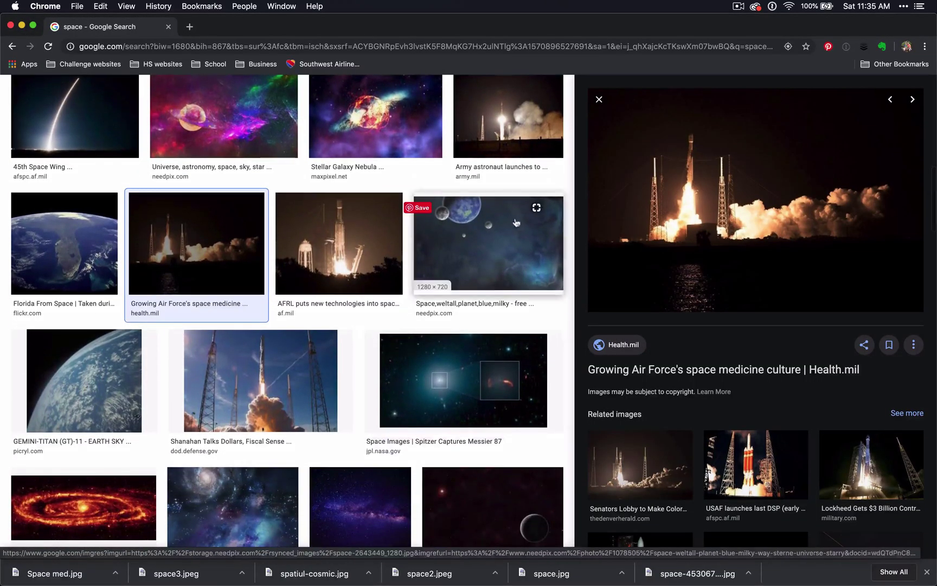
{"action": "left_click", "coordinate": [516, 223]}
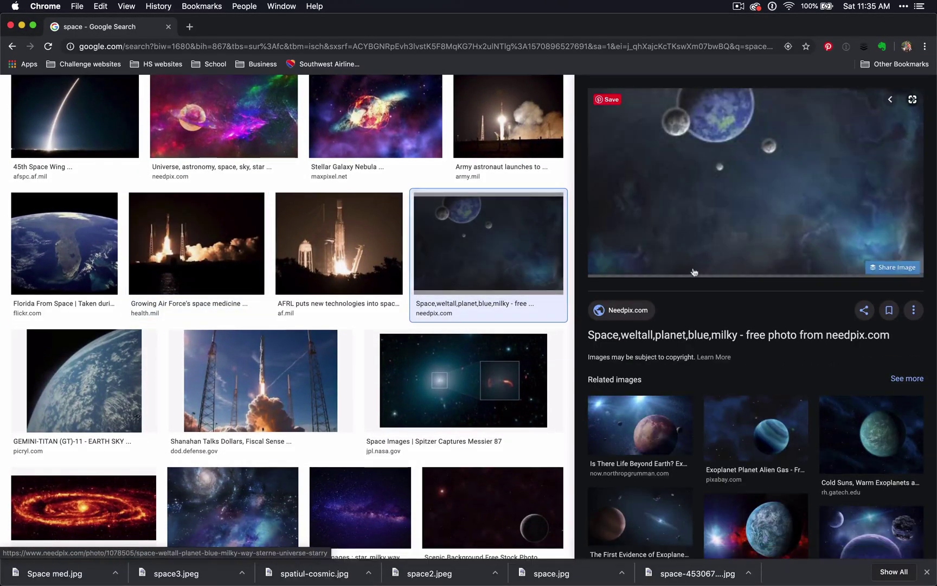
{"action": "right_click", "coordinate": [687, 238]}
{"action": "left_click", "coordinate": [712, 341]}
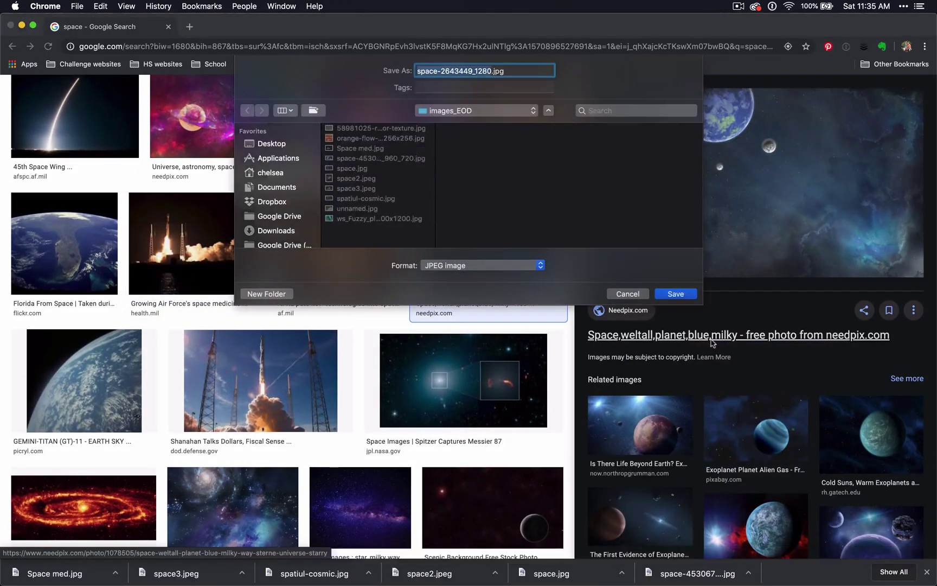
{"action": "type", "text": "space4"}
{"action": "key", "text": "Return"}
{"action": "key", "text": "super+Tab"}
{"action": "key", "text": "super+Tab"}
{"action": "key", "text": "super+Tab"}
- Place space4.jpg on the artboard and move the planets image down over the grid
{"action": "left_click", "coordinate": [658, 257]}
{"action": "left_click_drag", "start_coordinate": [653, 258], "coordinate": [520, 126]}
{"action": "left_click", "coordinate": [477, 540]}
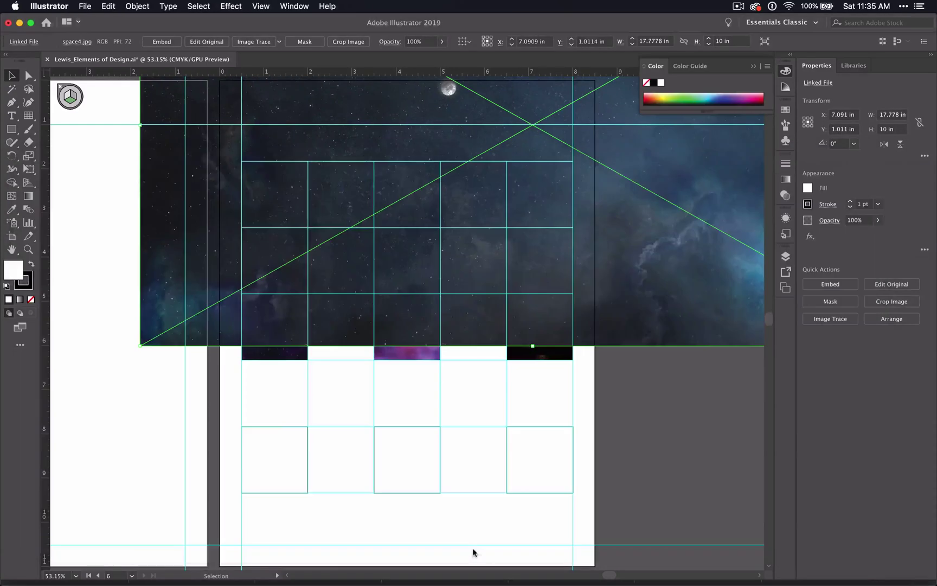
{"action": "left_click_drag", "start_coordinate": [613, 245], "coordinate": [530, 372]}
- Shrink the planets image onto the lower-left cells and draw a rectangle marking the bottom-left square
{"action": "scroll", "coordinate": [223, 230], "scroll_direction": "down", "scroll_amount": 3}
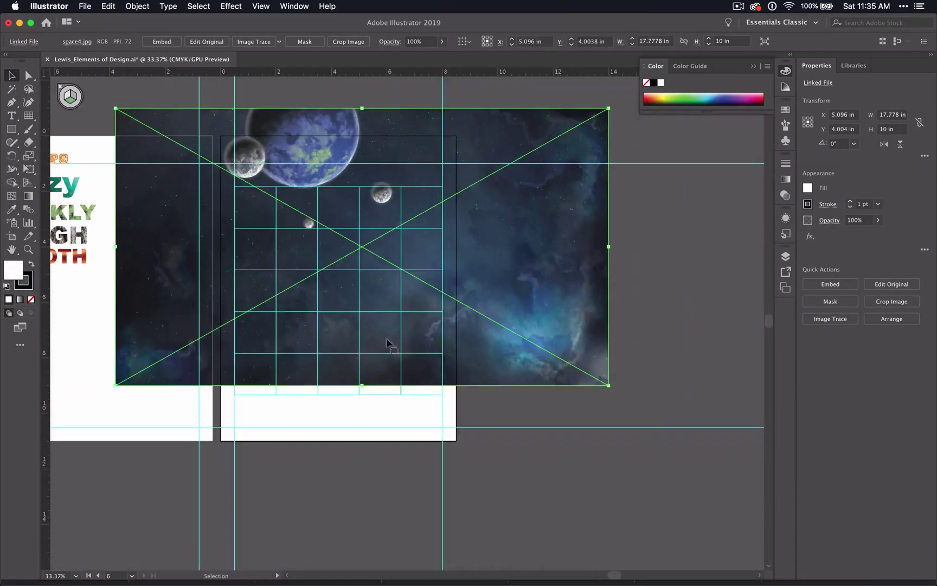
{"action": "left_click_drag", "start_coordinate": [608, 384], "coordinate": [266, 192]}
{"action": "left_click_drag", "start_coordinate": [205, 134], "coordinate": [287, 377]}
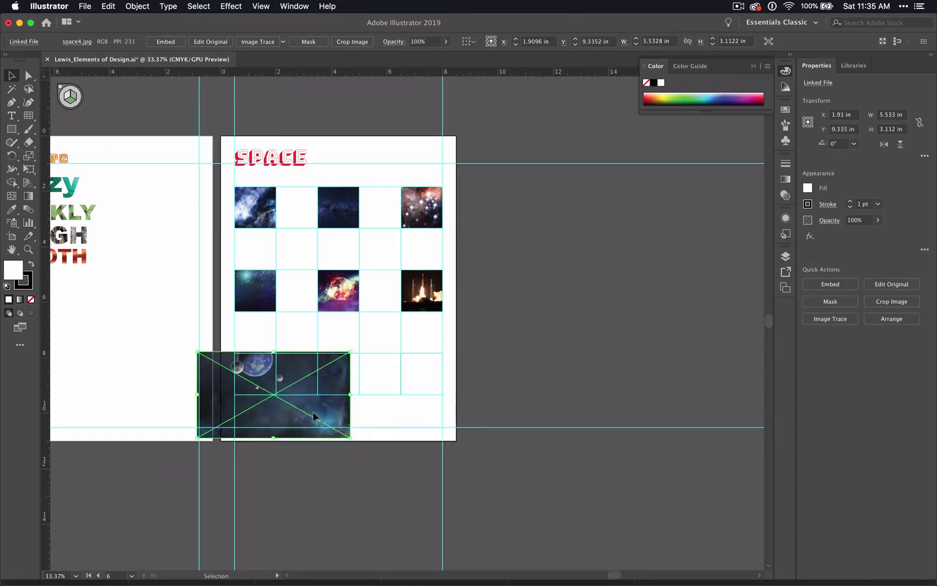
{"action": "left_click_drag", "start_coordinate": [350, 437], "coordinate": [266, 389]}
{"action": "key", "text": "m"}
{"action": "mouse_move", "coordinate": [234, 353]}
{"action": "left_mouse_down"}
{"action": "mouse_move", "coordinate": [285, 396]}
{"action": "mouse_move", "coordinate": [276, 394]}
{"action": "left_mouse_up"}
{"action": "left_click", "coordinate": [11, 249]}
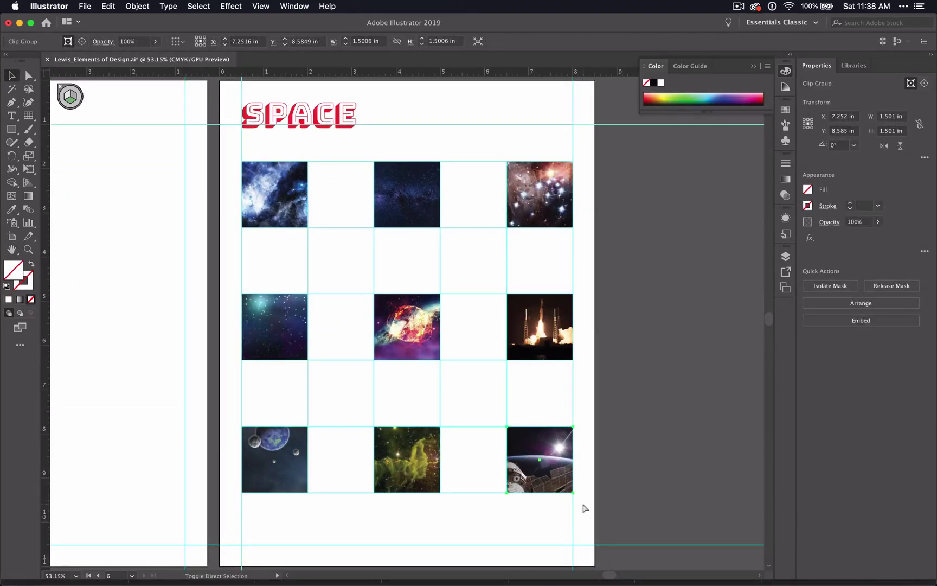